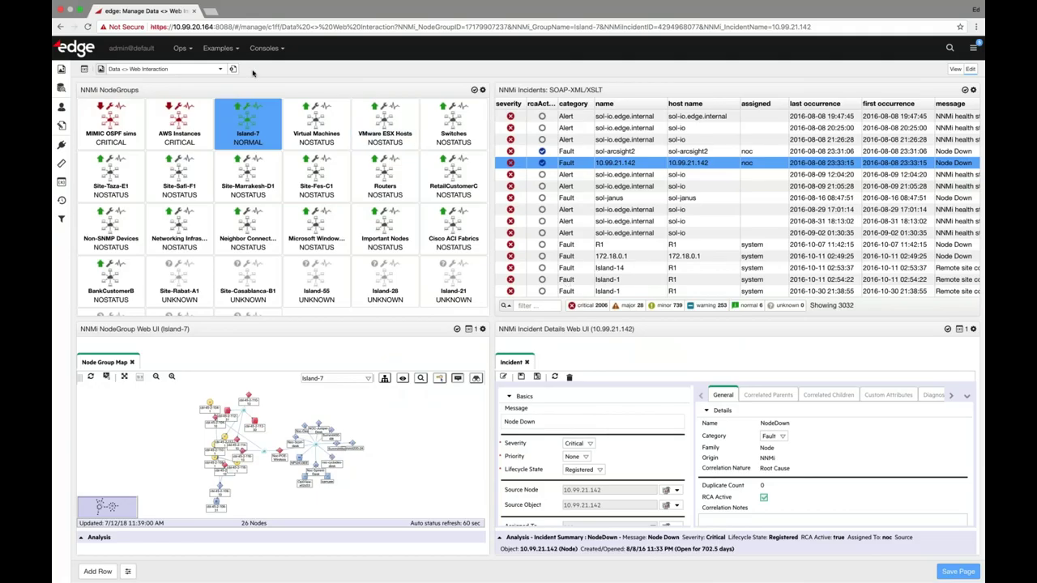
Step: View the Managed Customer example page under Managed Services and the Application Health page under Enterprise
click(219, 48)
mouse_move(243, 68)
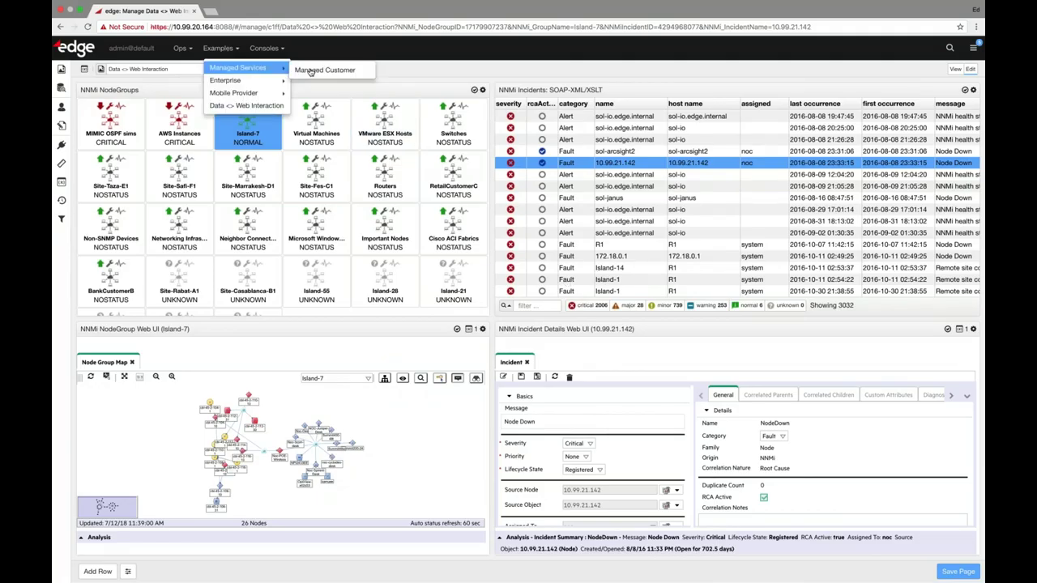
click(311, 71)
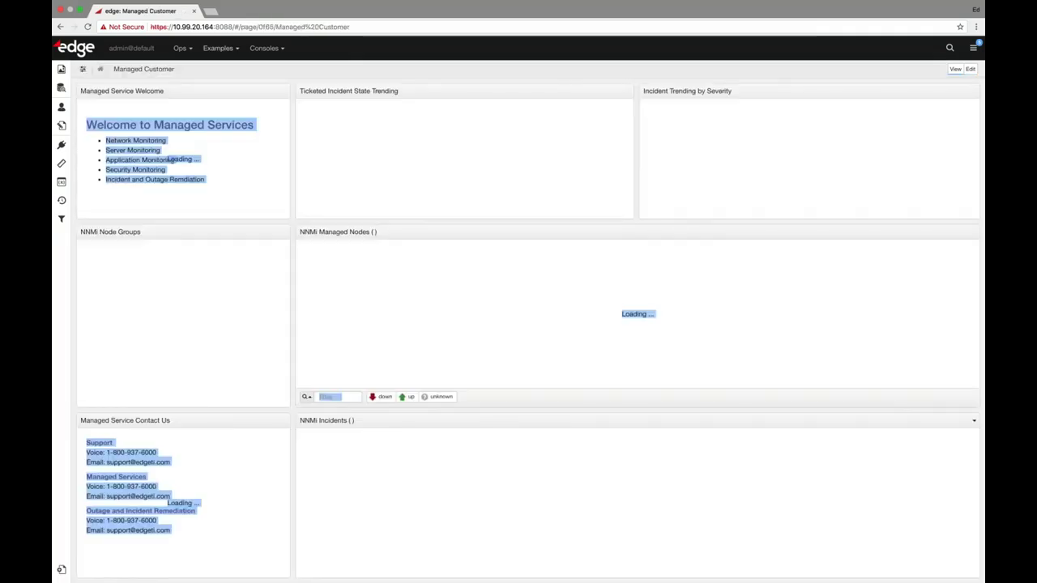
click(219, 48)
click(243, 81)
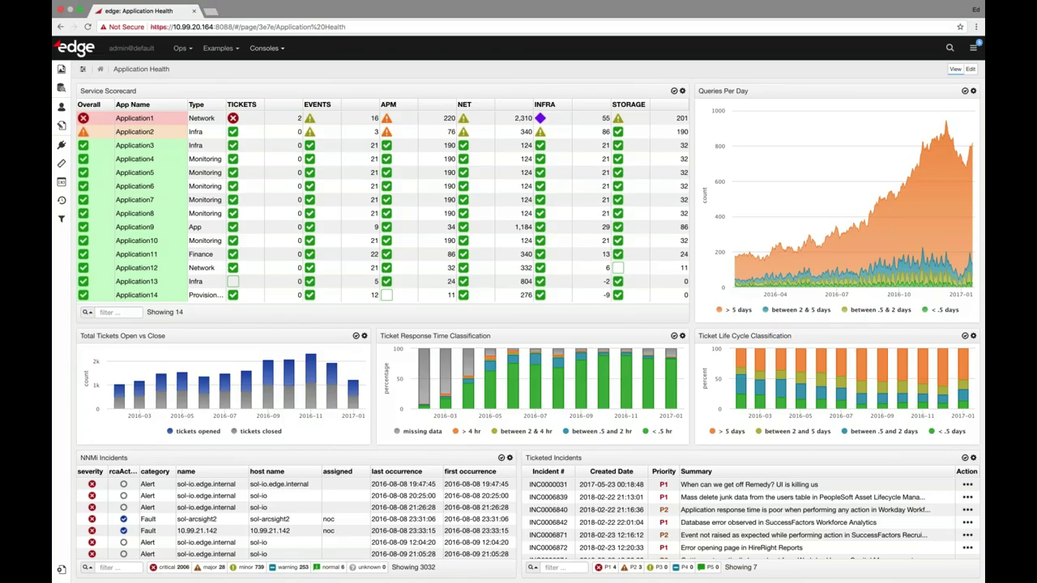
Step: Open the Region Status example page for the Mobile Provider
click(220, 48)
mouse_move(233, 93)
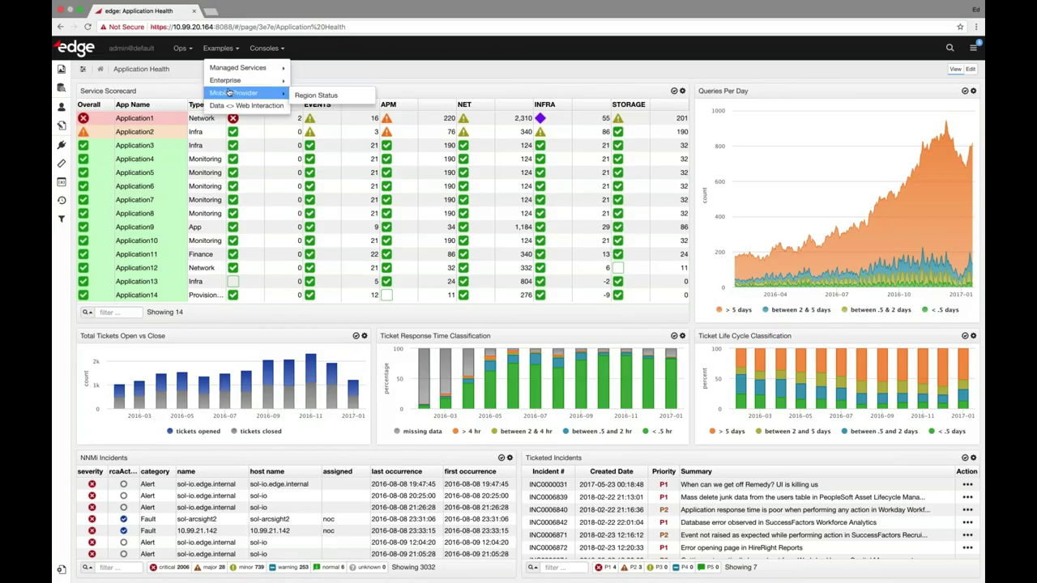
click(314, 95)
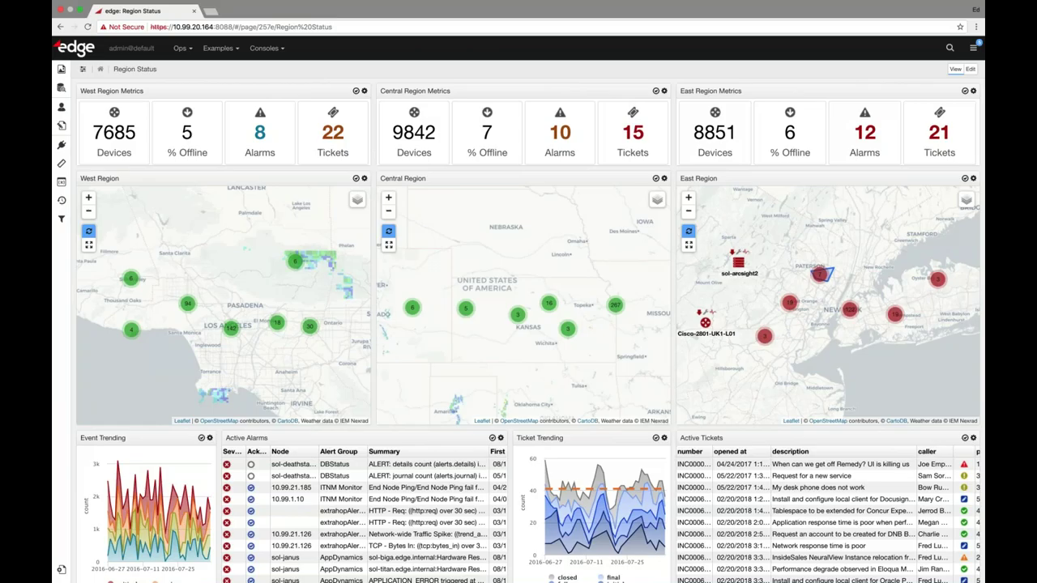
Step: Zoom into the New York device clusters on the East Region map and the 267-device cluster on the Central Region map
click(848, 309)
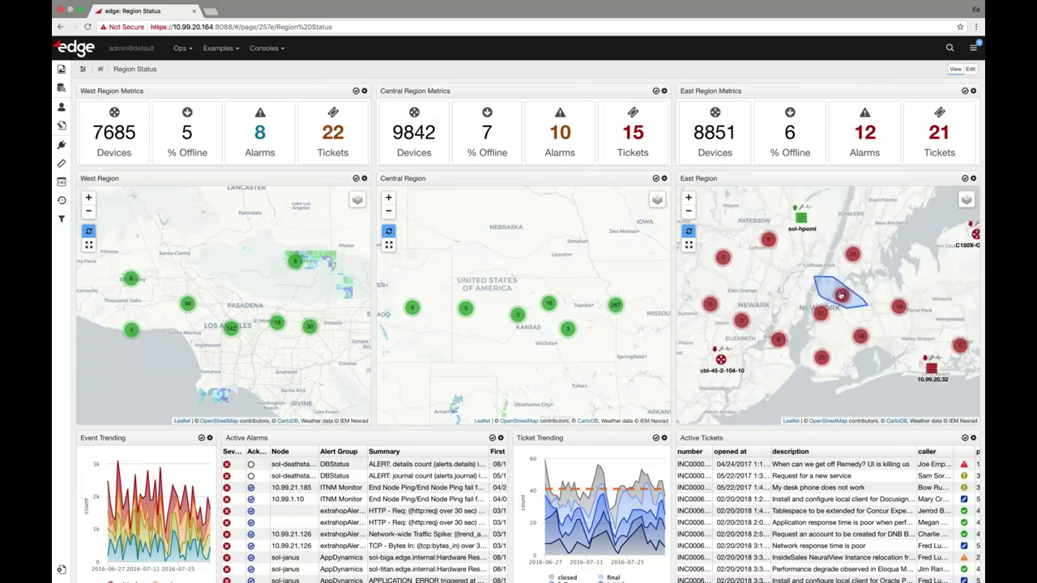
click(820, 312)
click(851, 313)
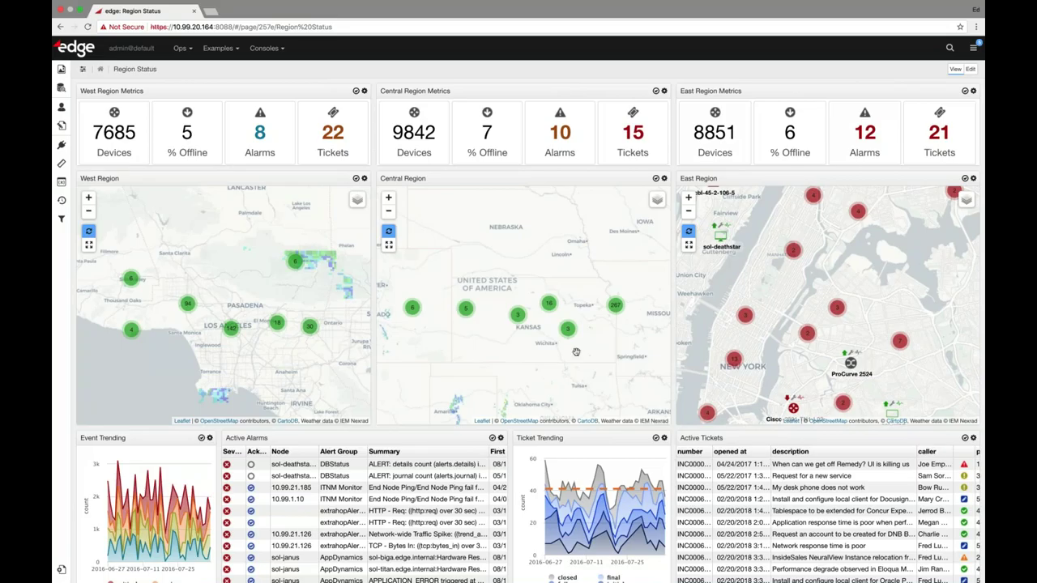
click(615, 304)
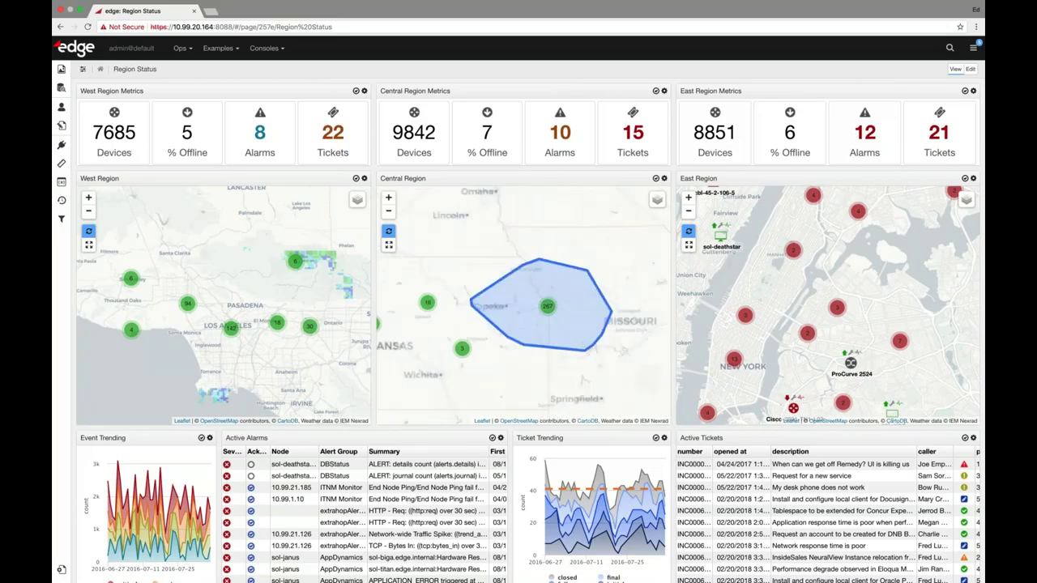
Step: Drill down to Region Details, inspect the Region Infrastructure Topology in expanded view, and restore the page layout
click(574, 260)
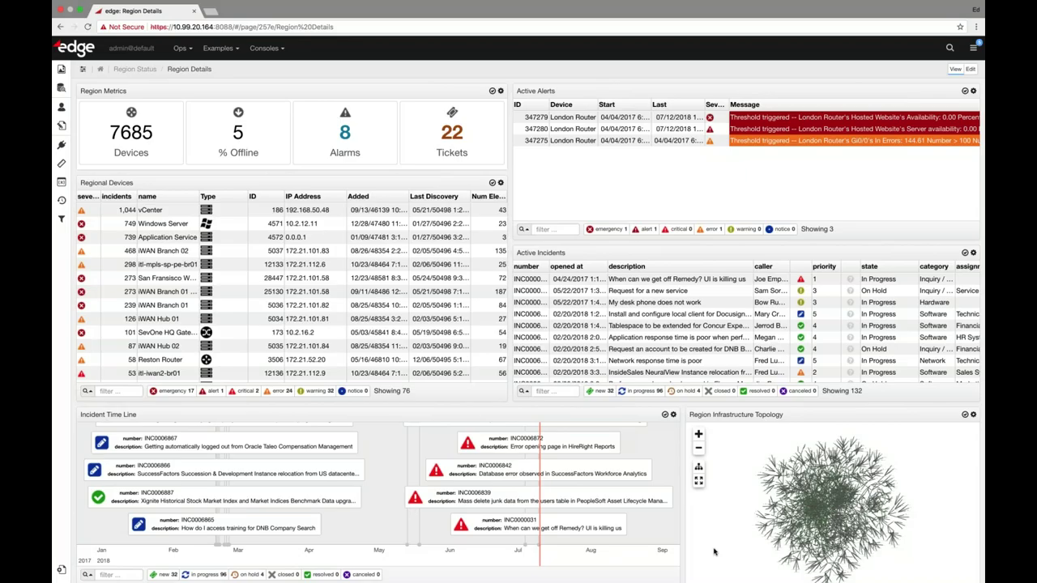
double_click(937, 418)
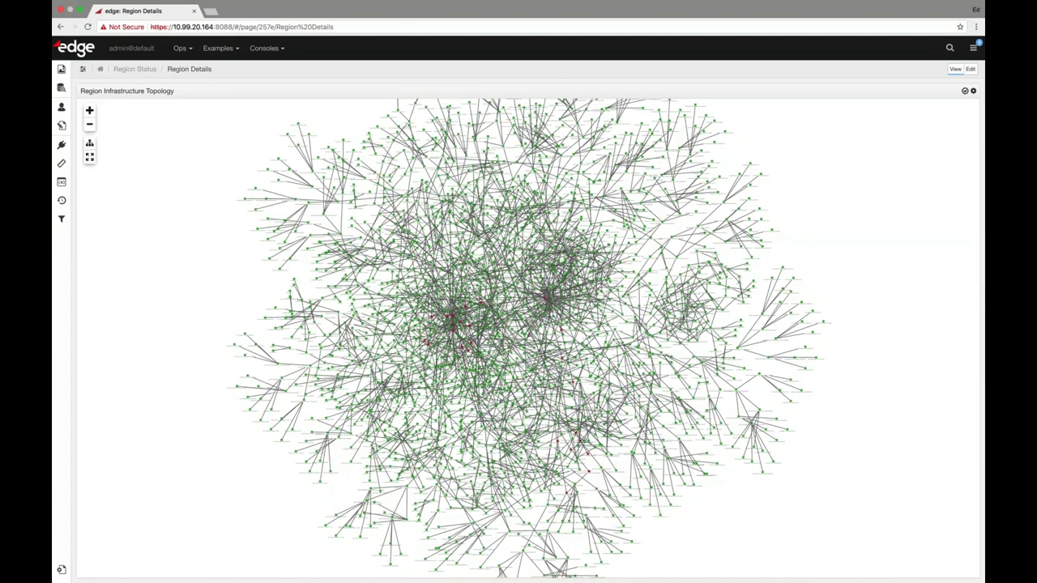
scroll(510, 316, up, 3)
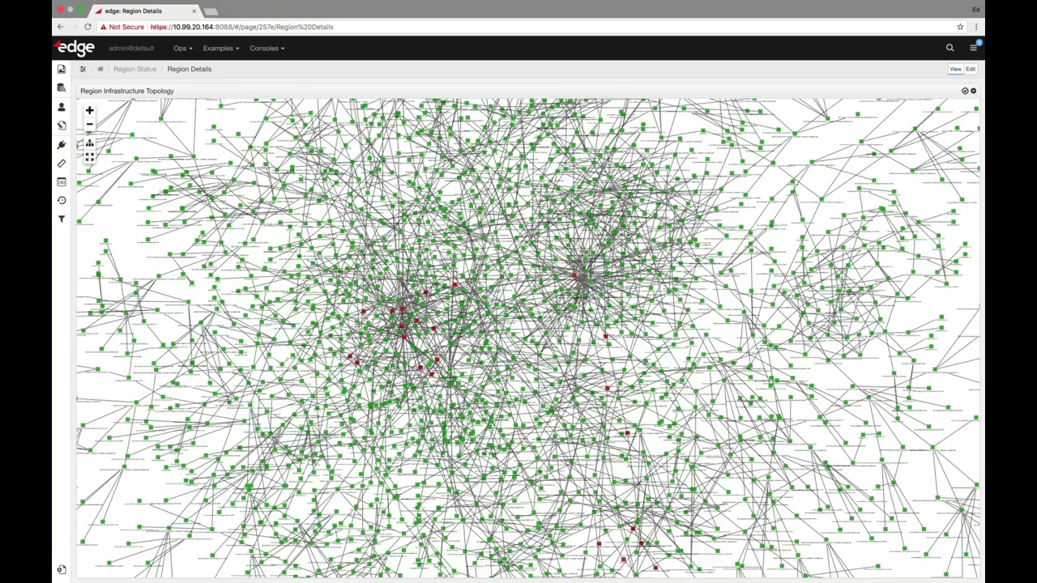
scroll(495, 324, up, 2)
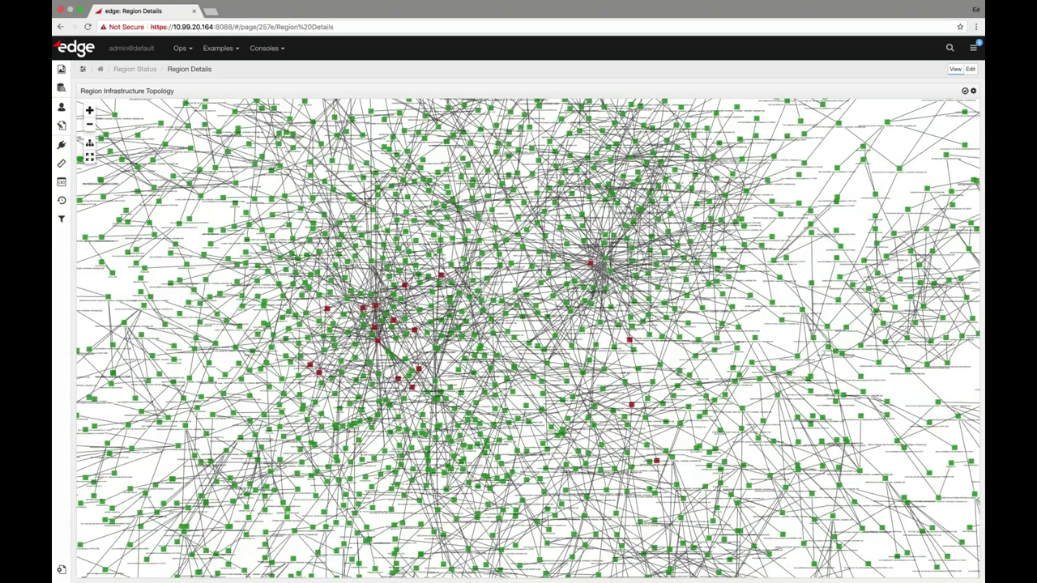
scroll(519, 324, down, 5)
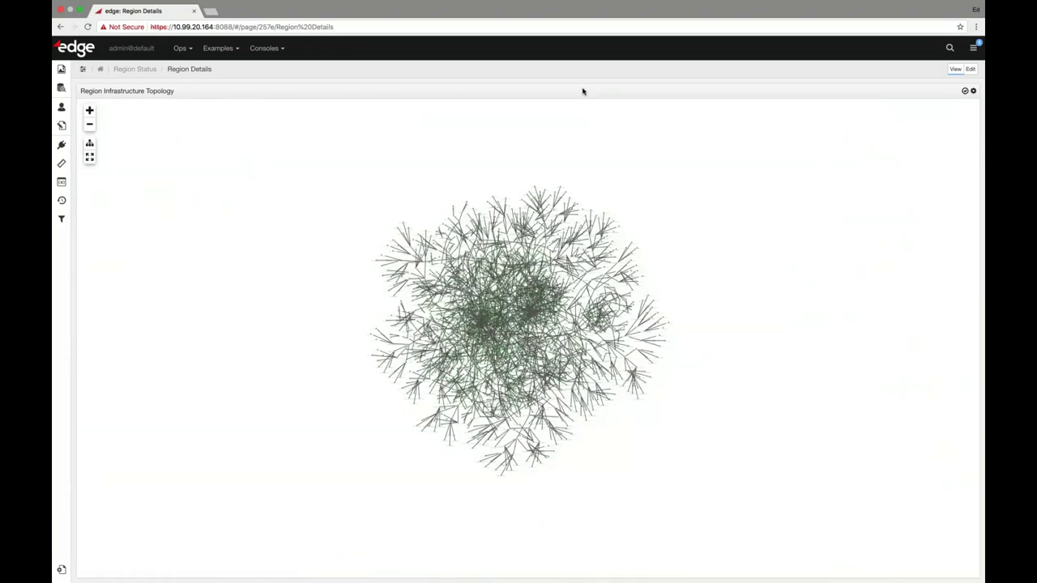
double_click(582, 91)
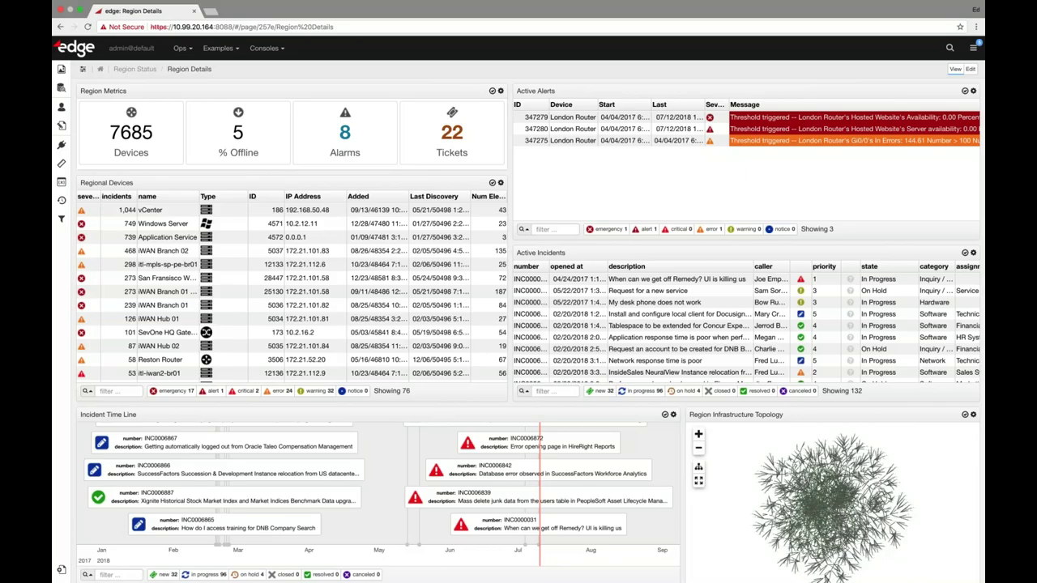
Step: Drill down to Device Details for the Windows Server entry in the Regional Devices table
right_click(290, 231)
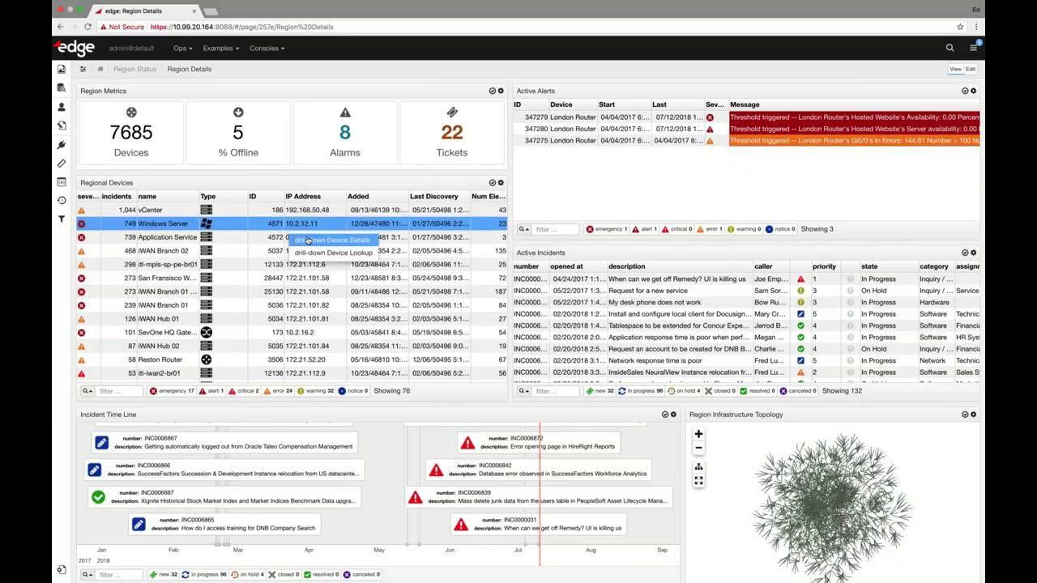
click(308, 240)
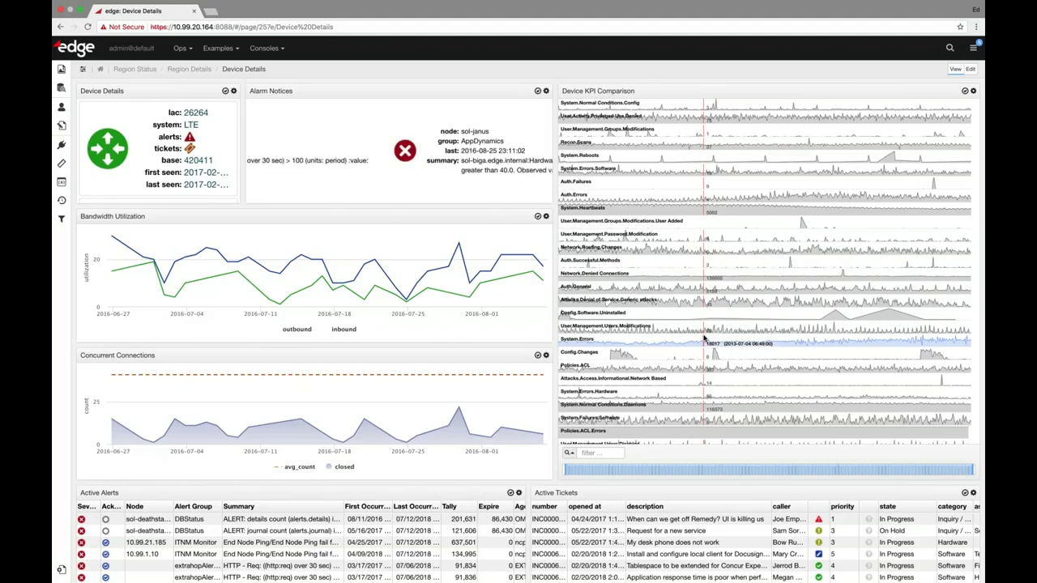
Step: Open the SOC Attacker Summary page under Sec Ops
click(219, 48)
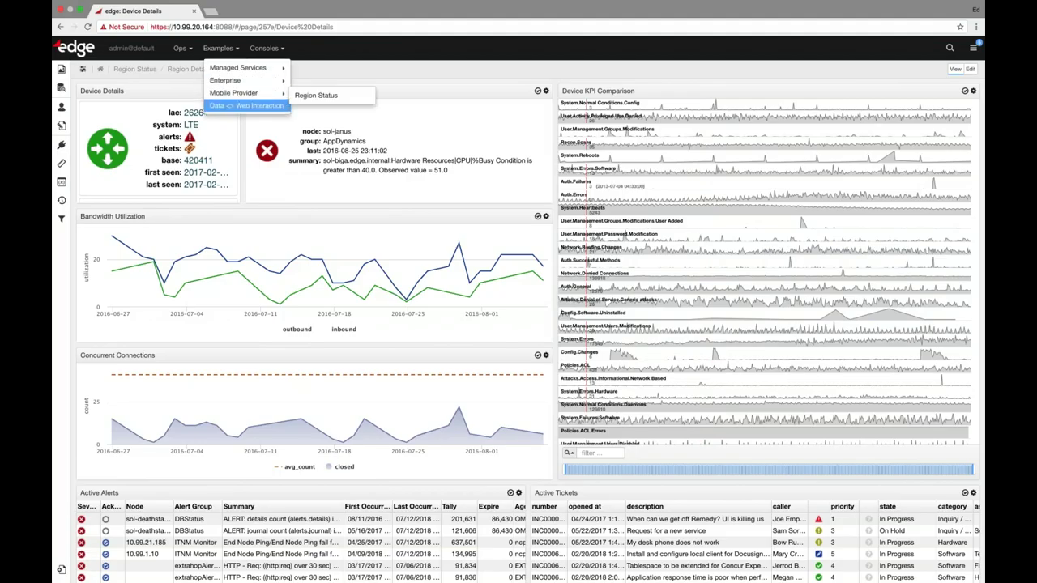
key(Escape)
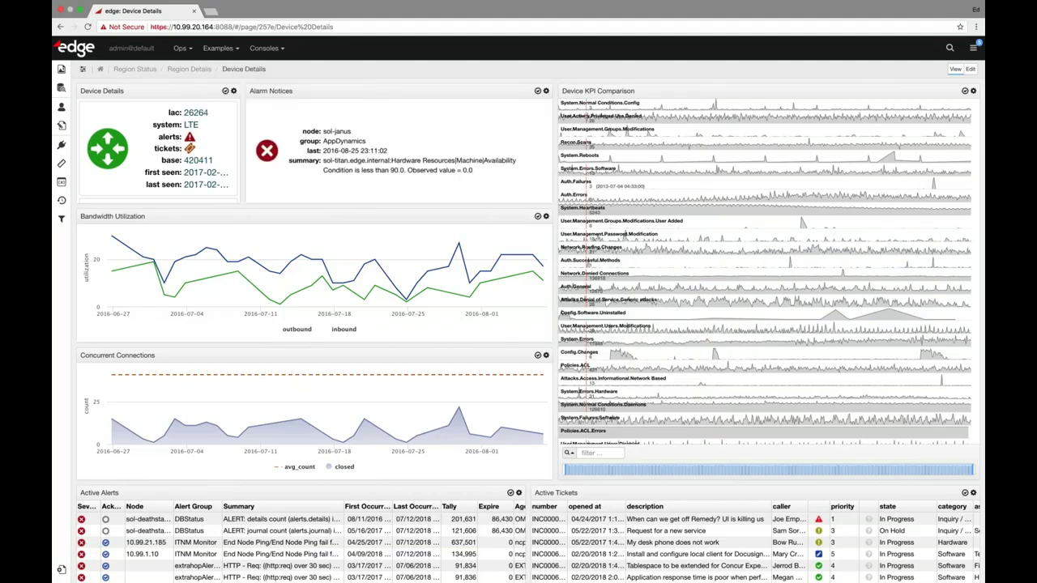
click(180, 48)
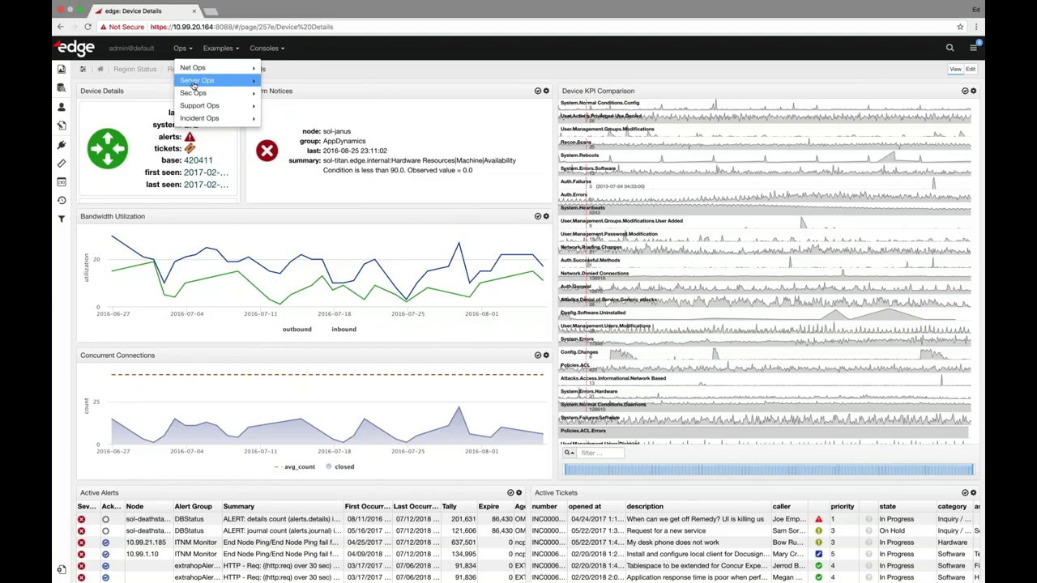
mouse_move(235, 92)
mouse_move(324, 96)
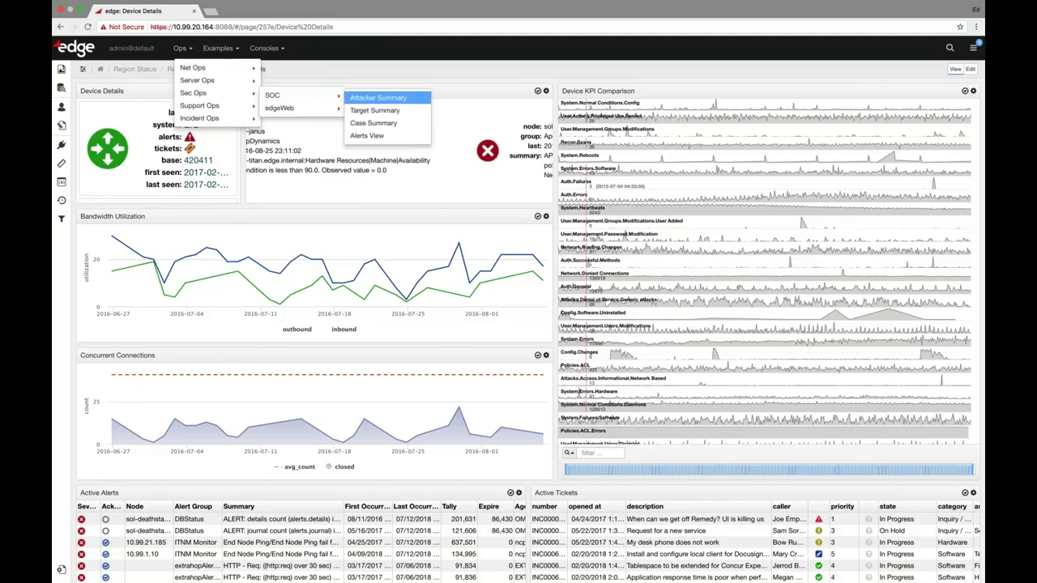
click(374, 97)
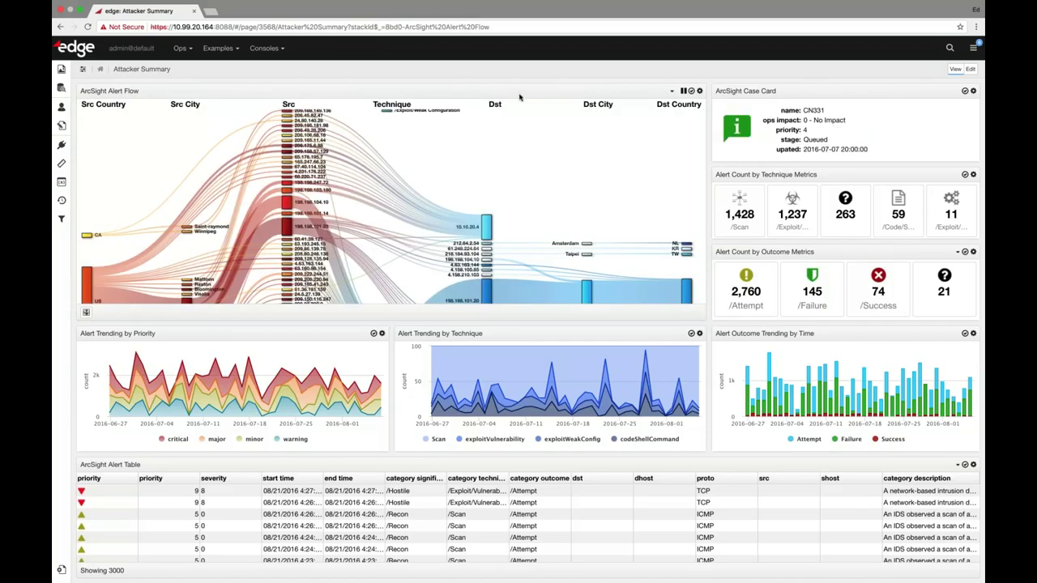
Step: Examine the ArcSight Alert Flow chart in expanded view, restore it, and switch the widget to the Arcsight GeoMap
double_click(519, 97)
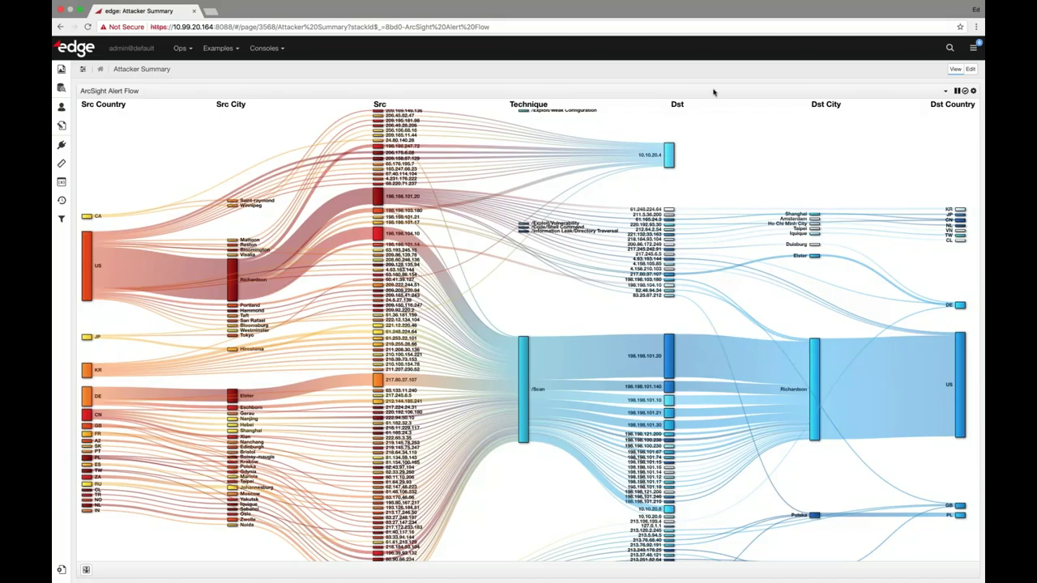
key(Escape)
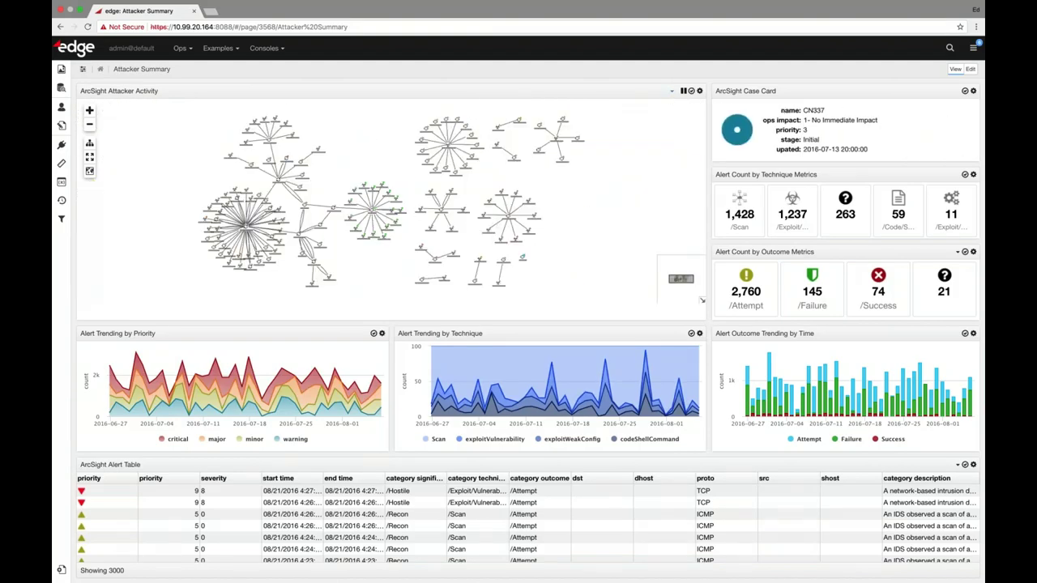
click(672, 90)
click(641, 120)
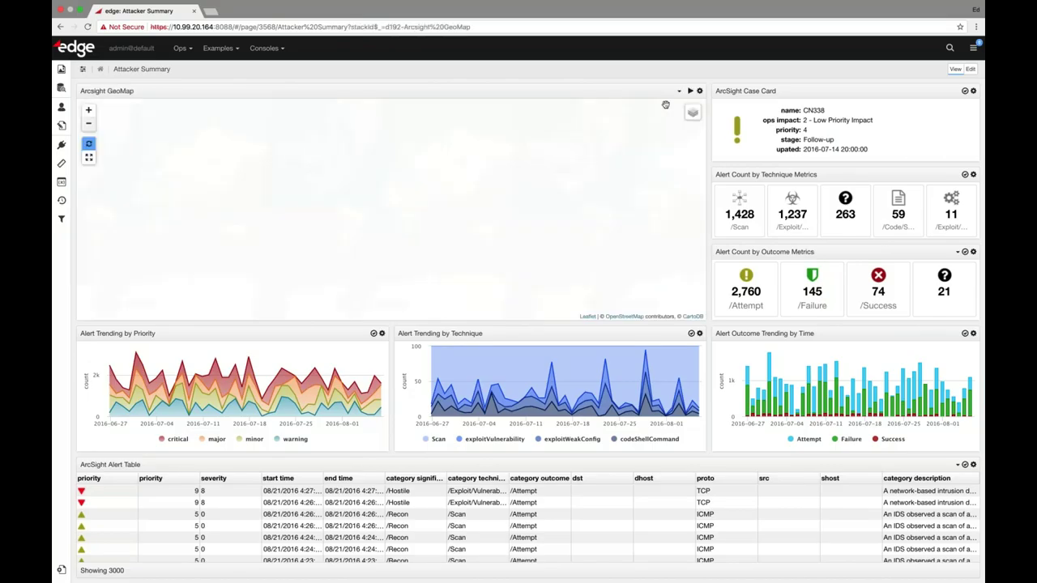
click(683, 92)
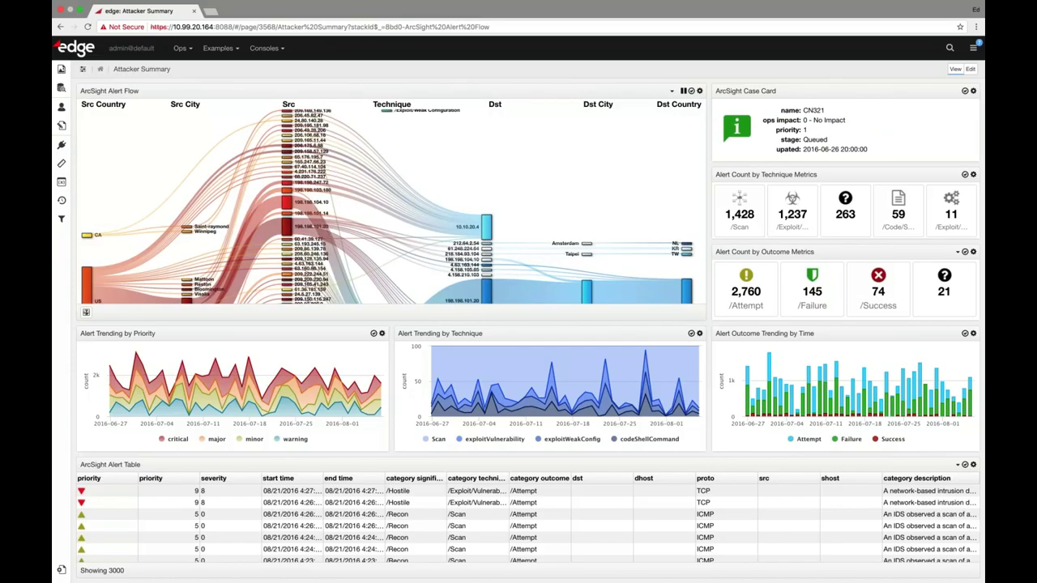
Step: Return to the Managed Customer example page under Managed Services
click(220, 48)
mouse_move(243, 93)
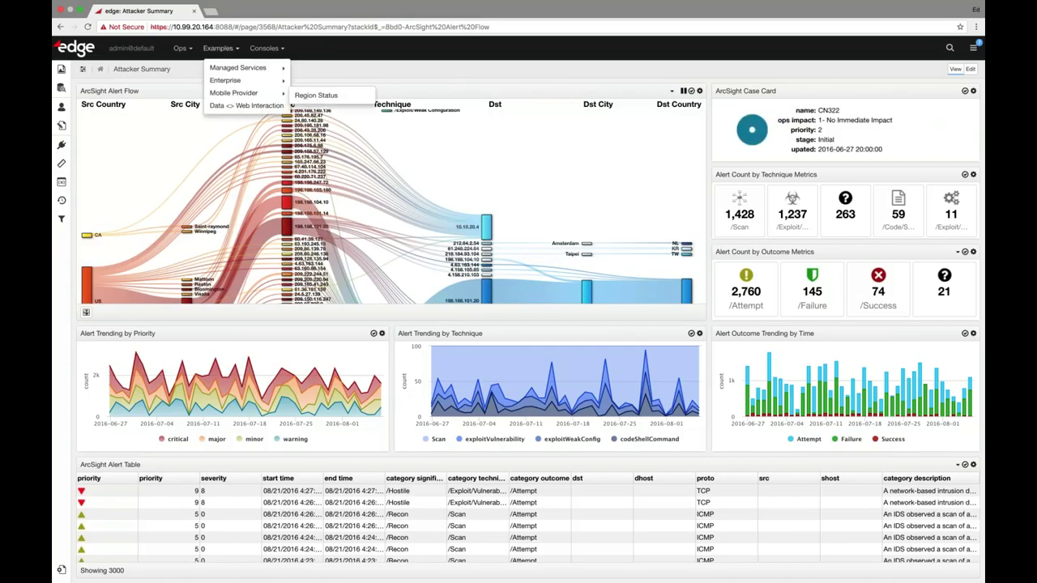
mouse_move(238, 68)
click(320, 68)
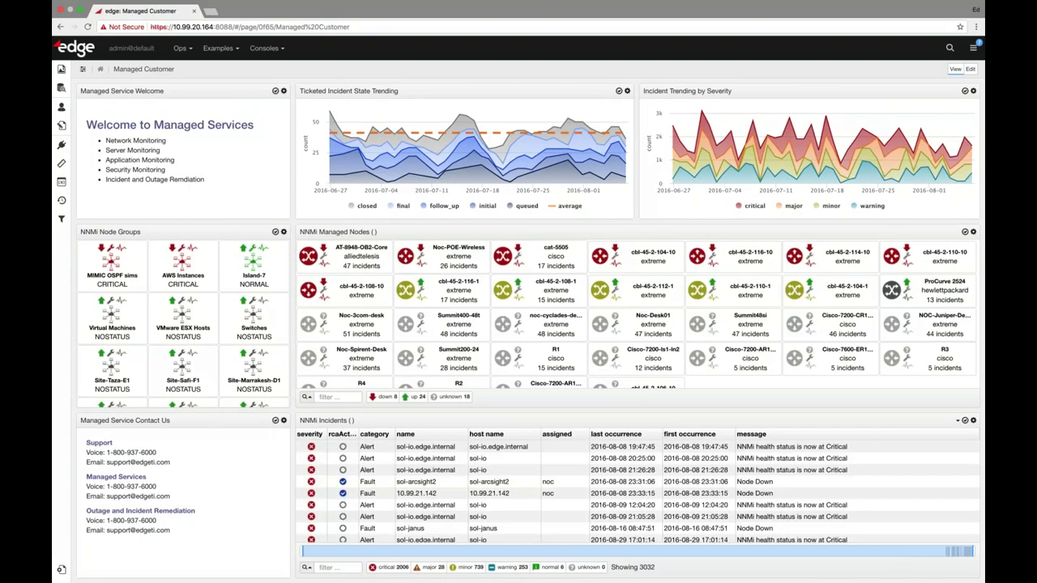
Step: Put the Managed Customer page in edit mode and open the NNMi Managed Nodes list visualization for editing
click(957, 423)
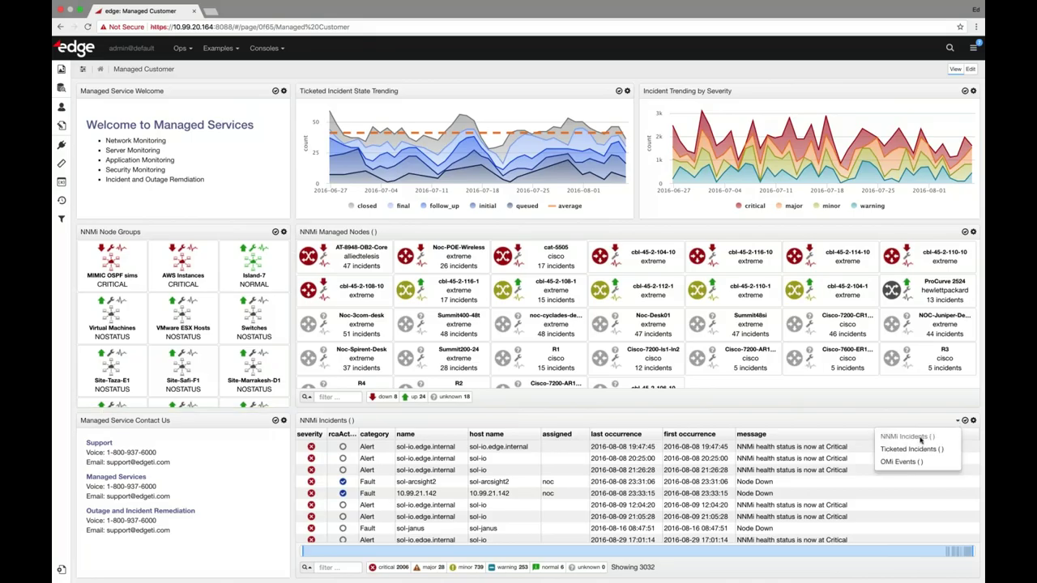
click(973, 232)
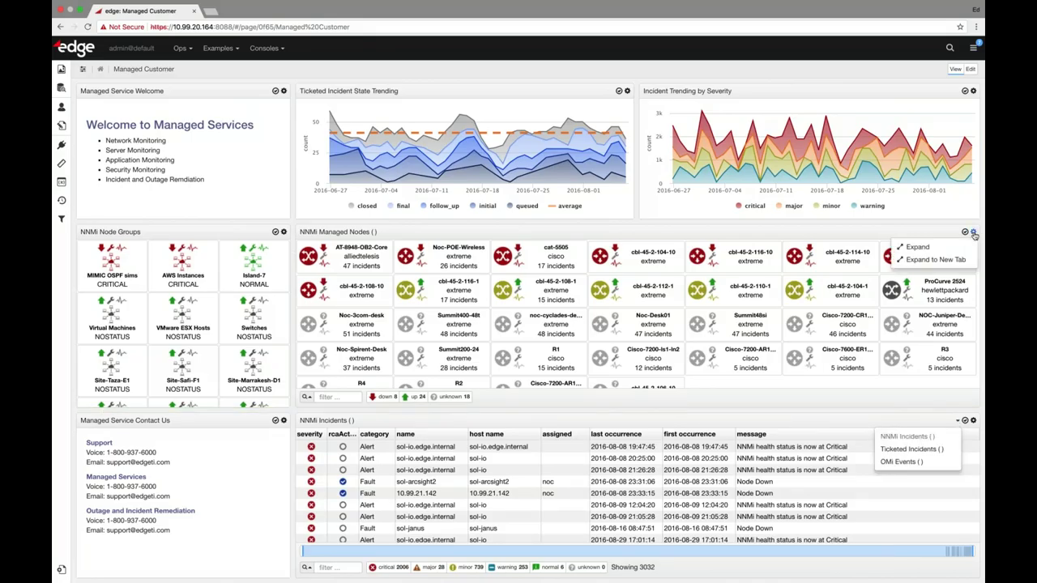
click(970, 69)
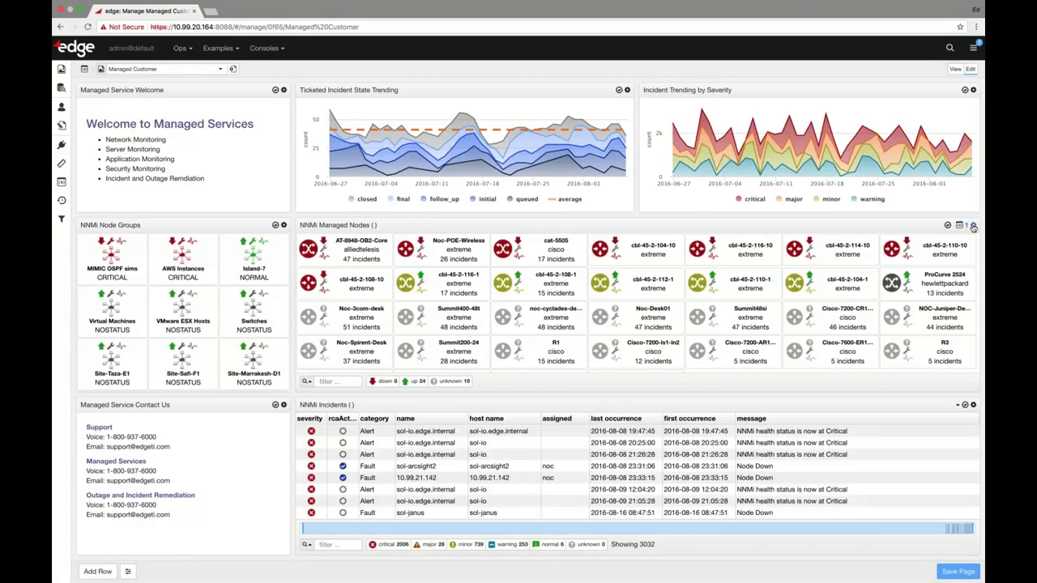
click(973, 225)
click(958, 241)
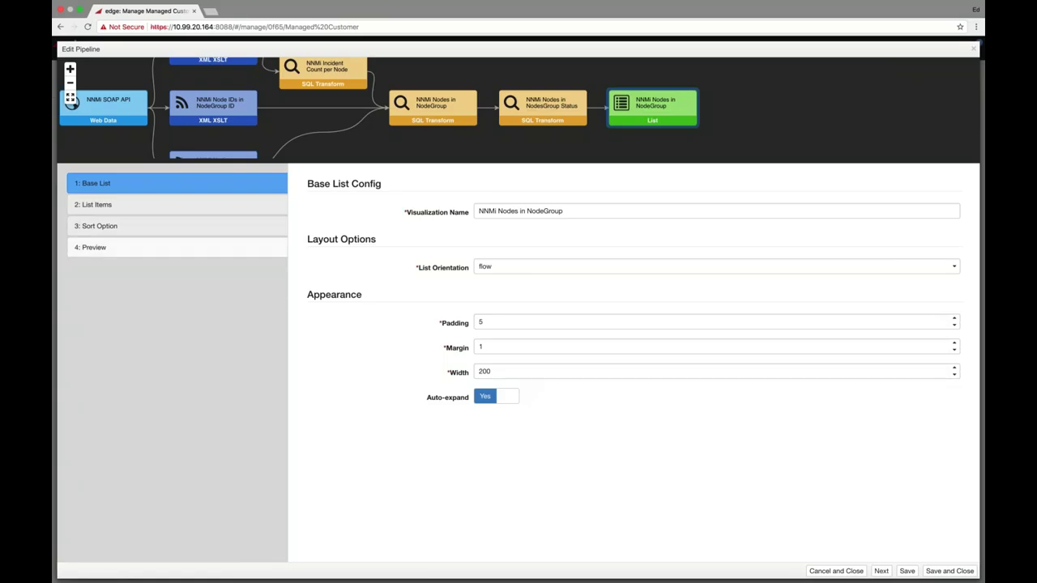
Step: Review the NNMi Nodes in NodeGroup list's preview, list items and list orientation setting, and preview it again
click(239, 254)
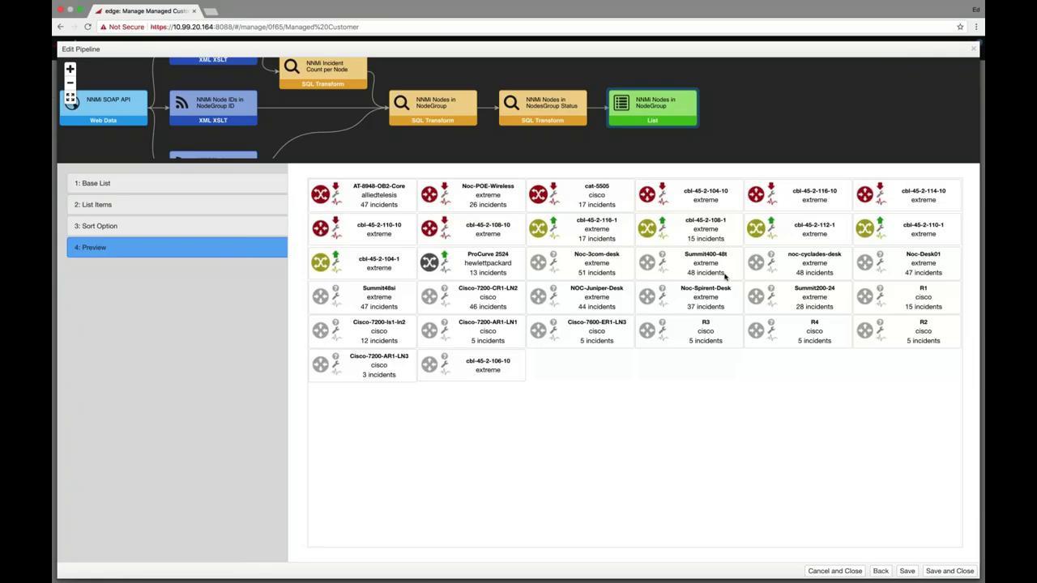
click(200, 204)
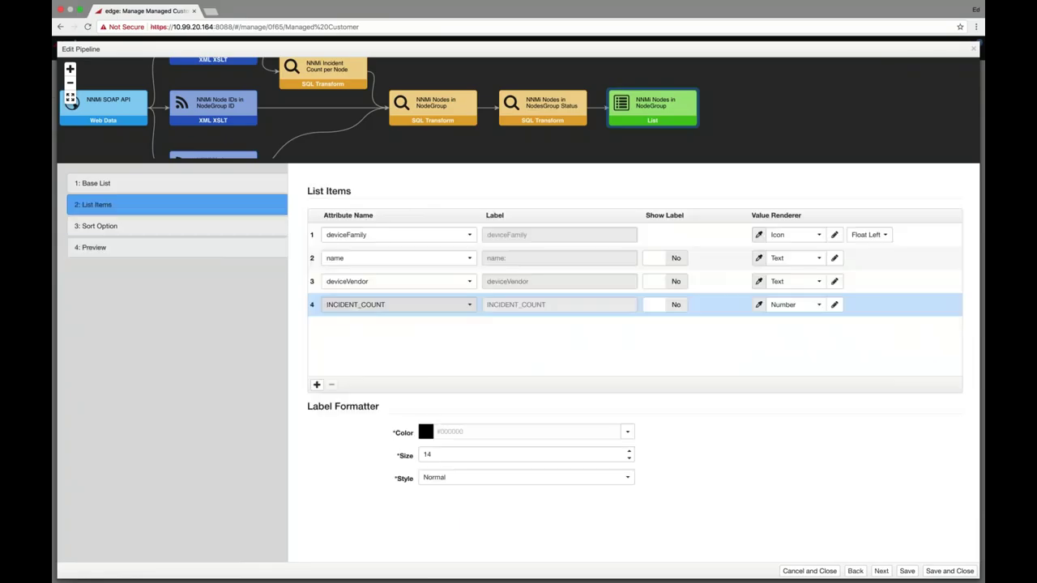
click(181, 185)
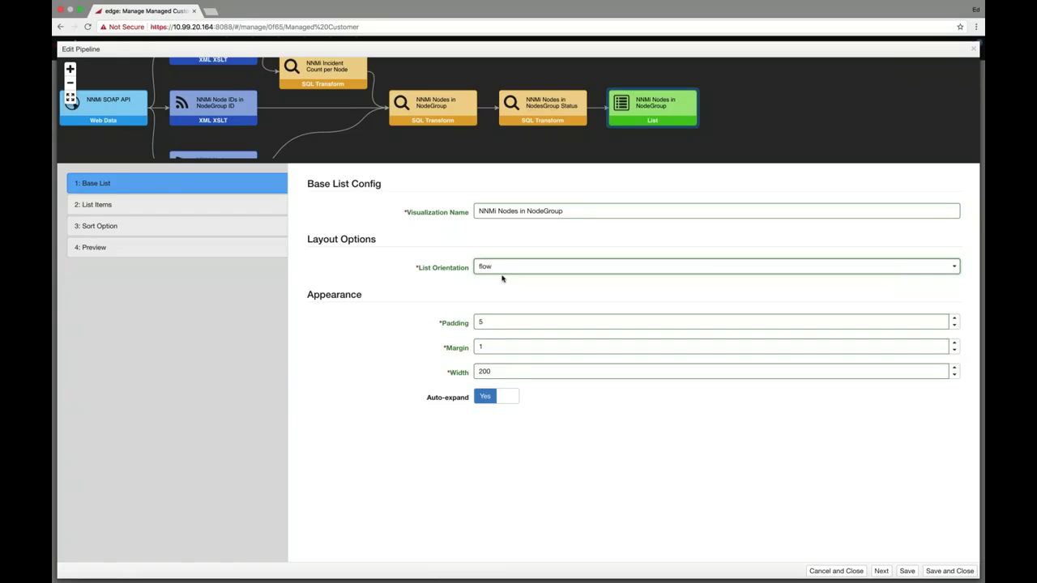
click(453, 267)
click(235, 252)
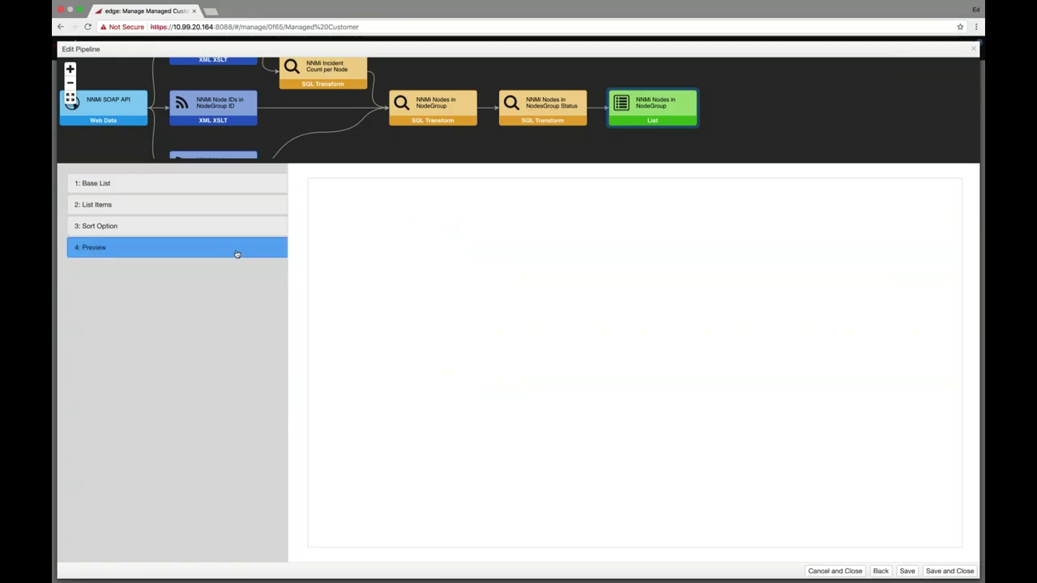
Step: Review the NNMi Nodes in NodeGroup list's base layout, its list items and the attributes available for the first item
click(223, 186)
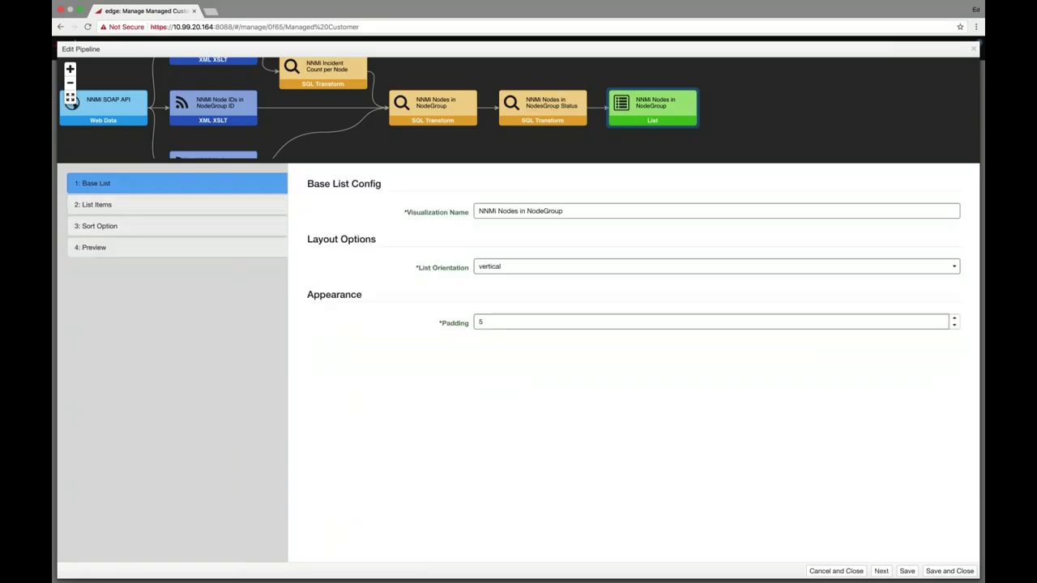
click(504, 263)
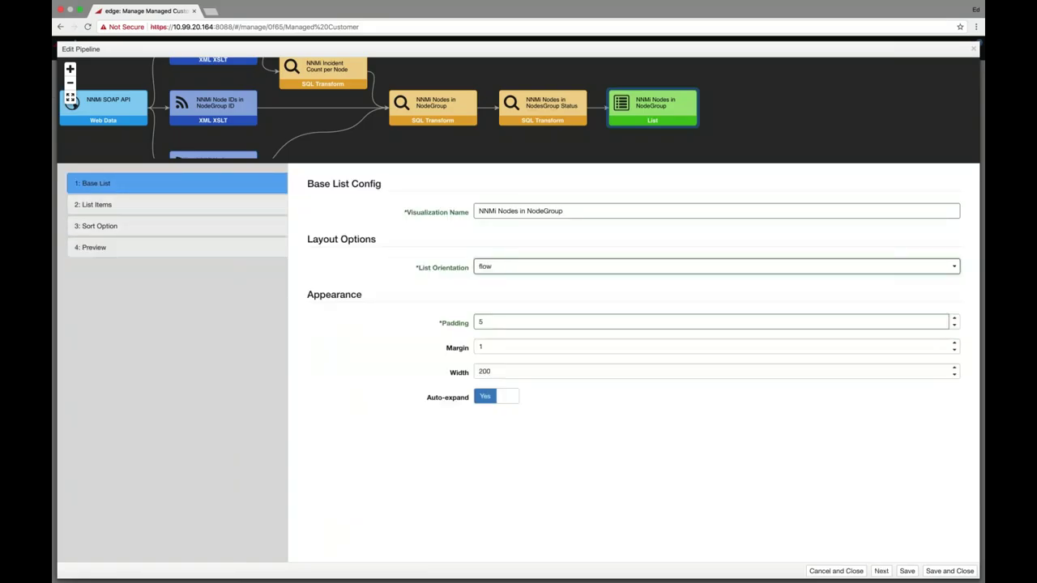
click(186, 208)
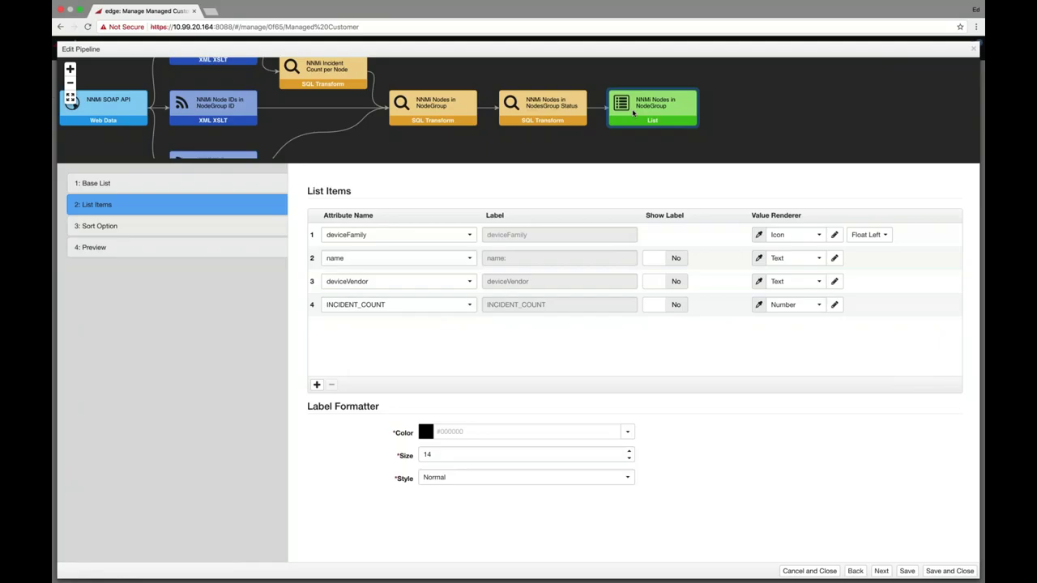
click(375, 235)
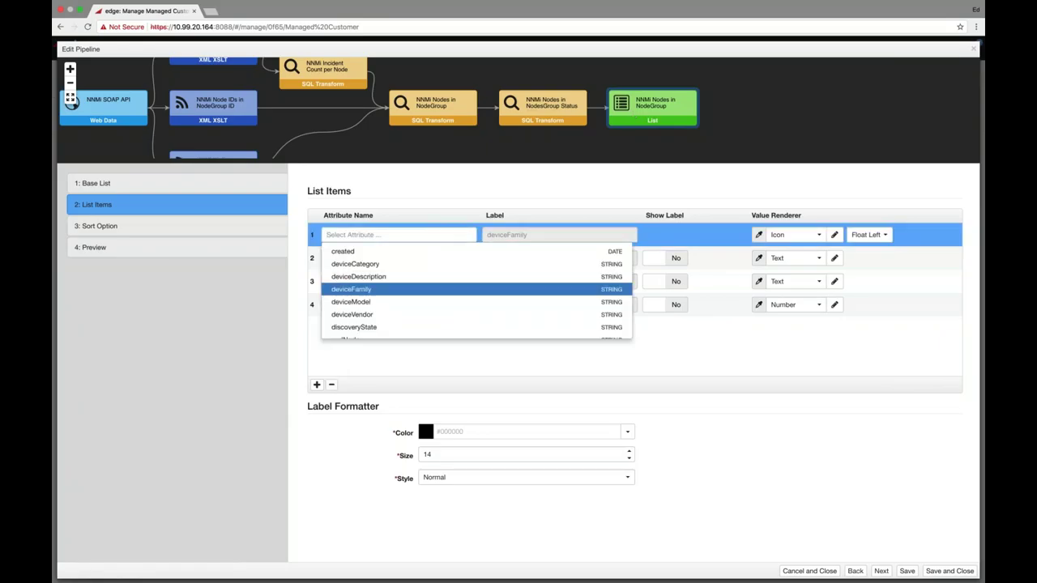
scroll(476, 292, down, 3)
scroll(476, 292, up, 3)
scroll(477, 292, down, 3)
scroll(476, 291, up, 5)
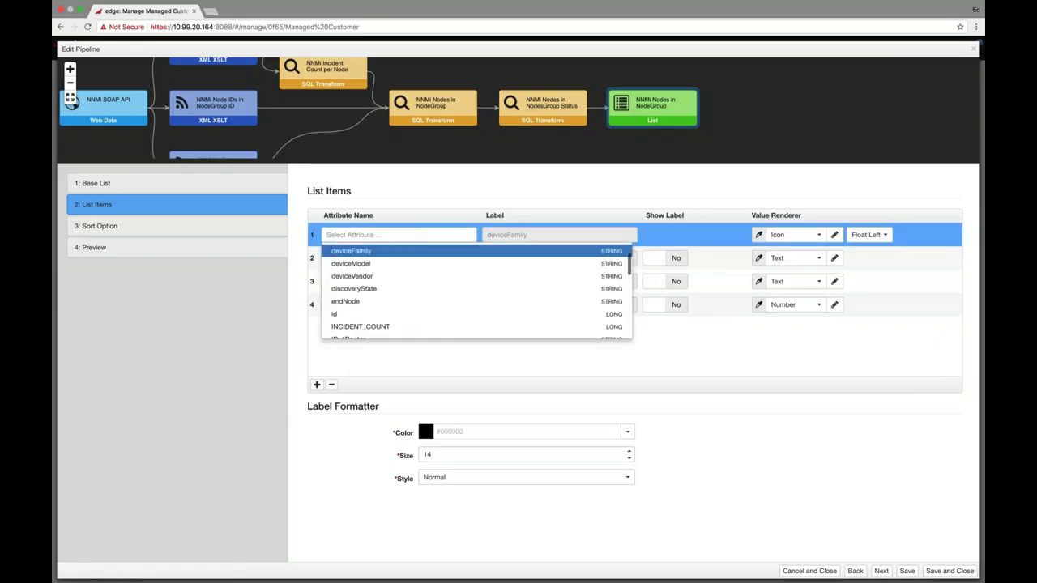
click(441, 185)
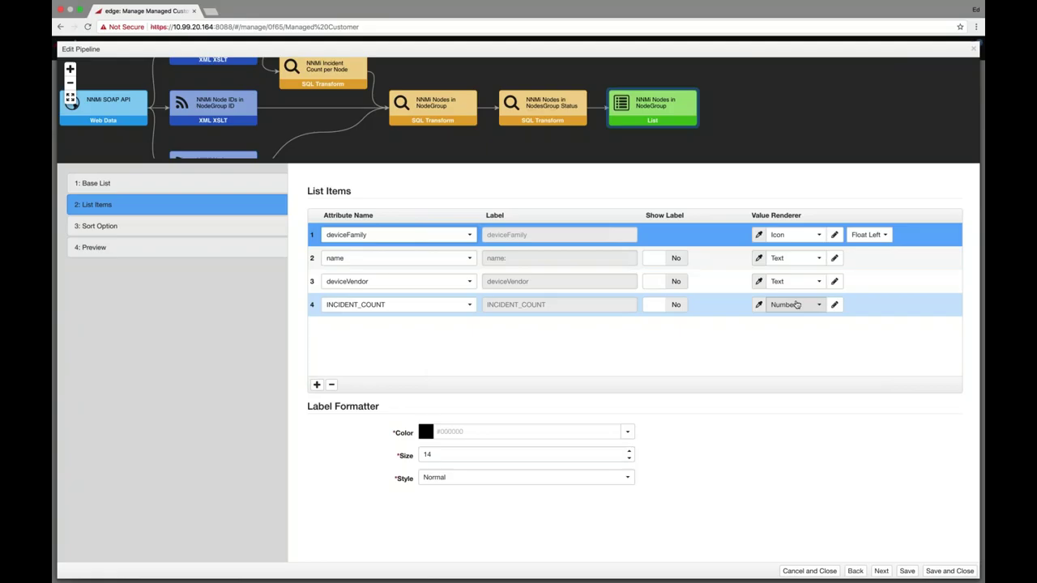
Step: Examine the icon layers of the deviceFamily item's icon renderer, and leave the renderer and pipeline editor without saving
click(835, 237)
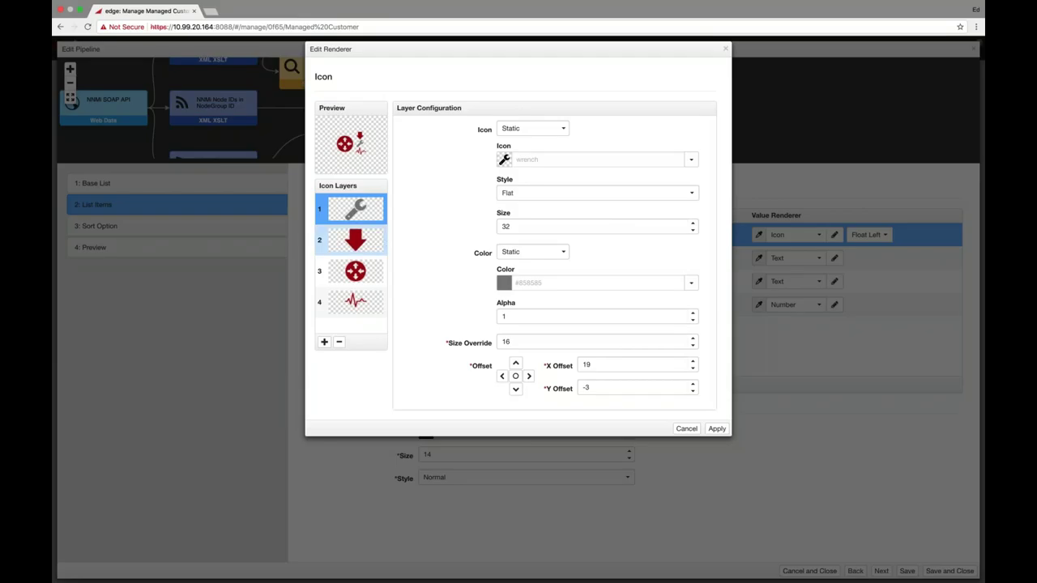
click(362, 234)
click(363, 212)
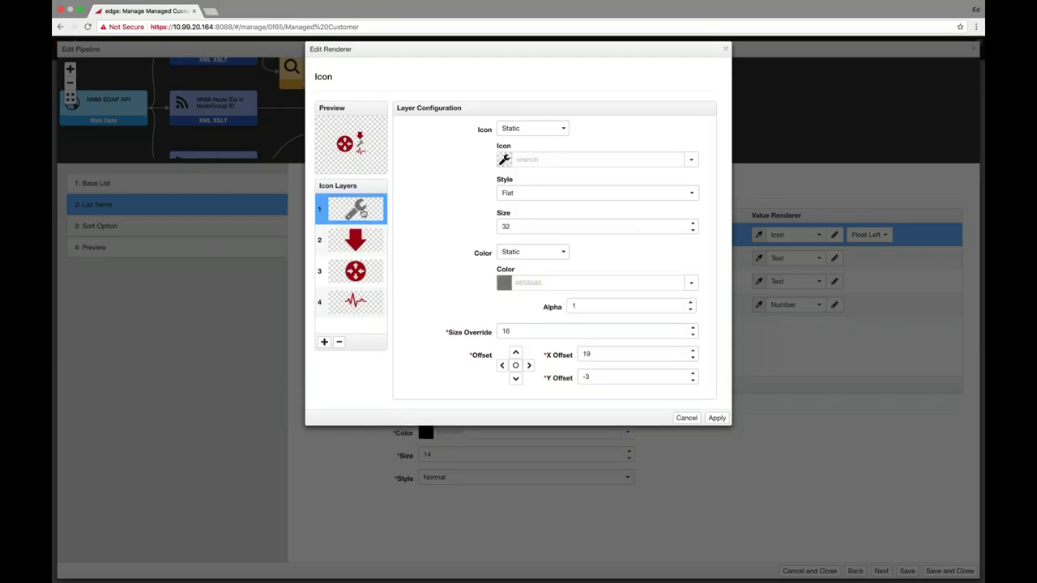
click(363, 278)
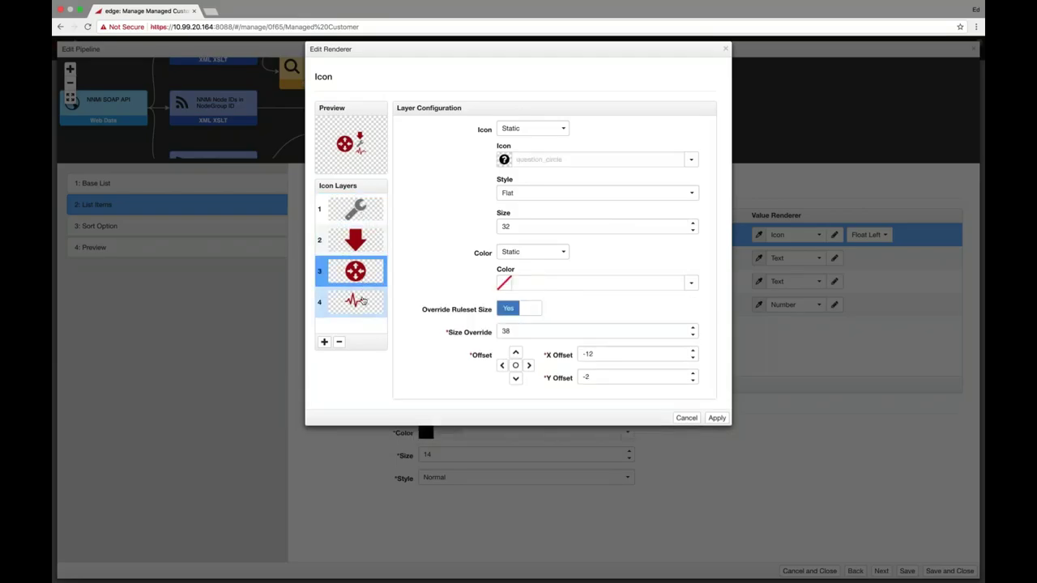
click(362, 301)
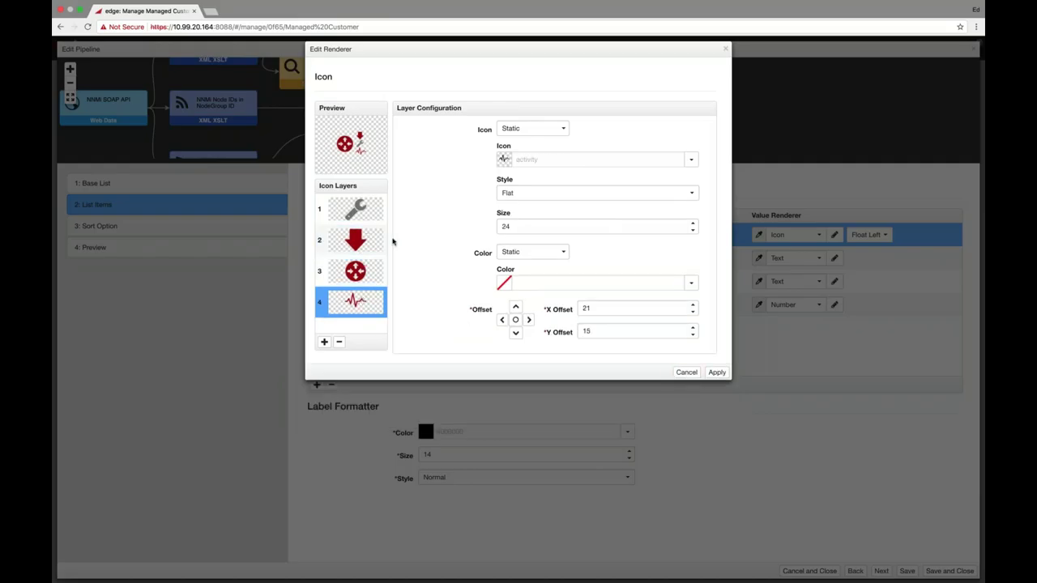
click(351, 267)
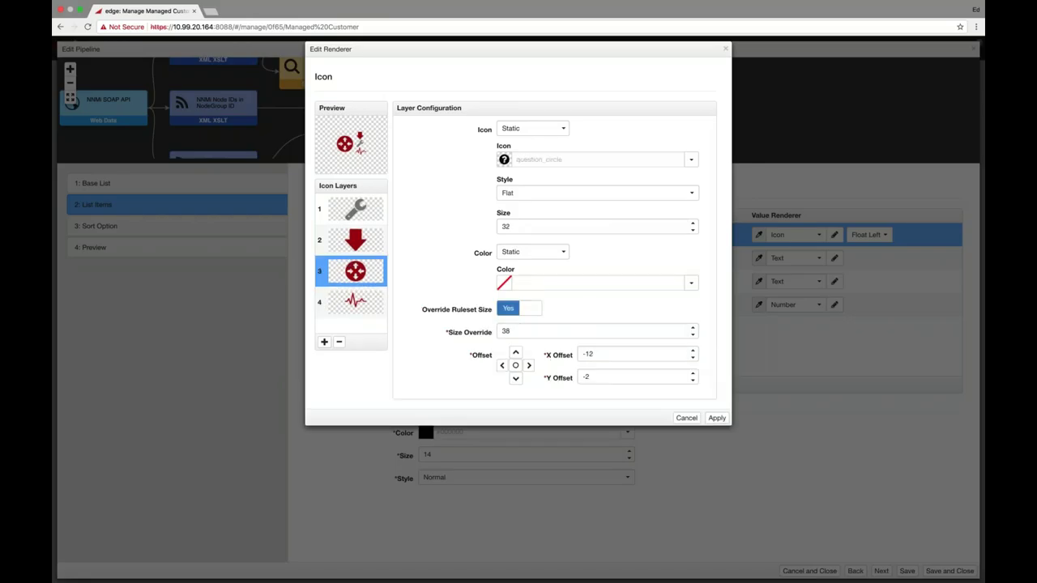
click(685, 417)
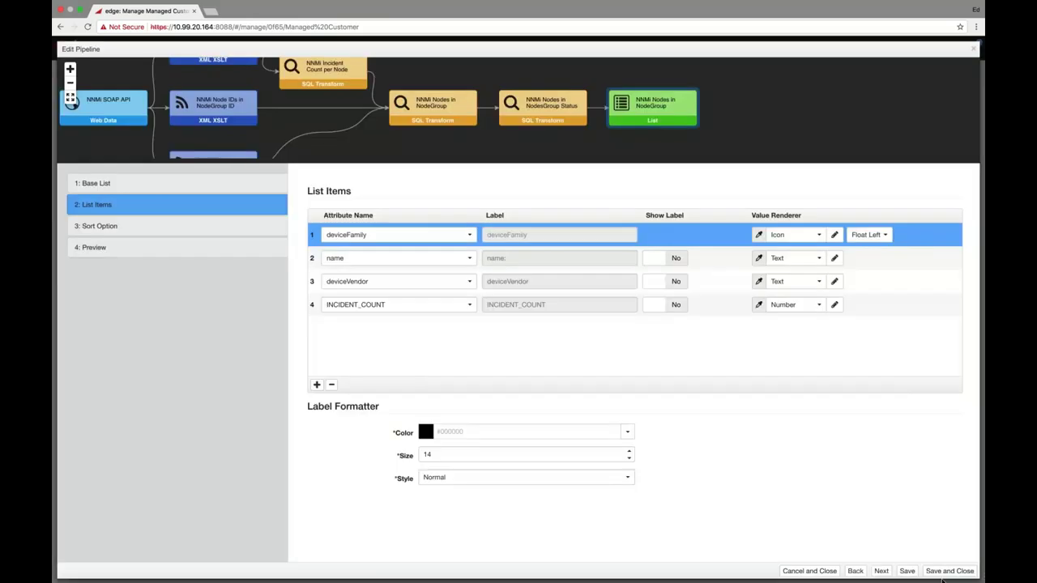
click(834, 571)
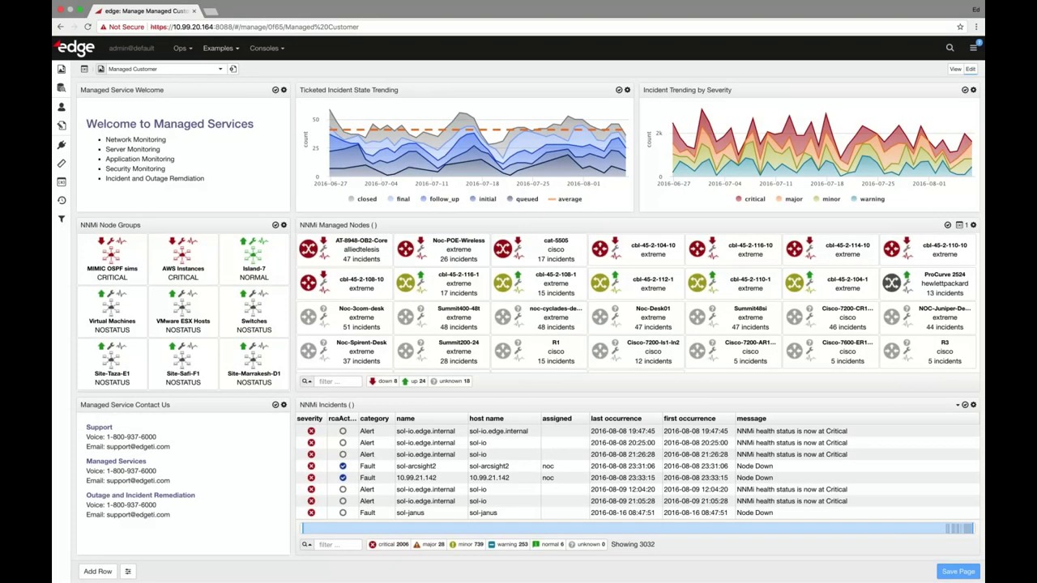
Step: Open the Devices and Incidents page under Net Ops
click(180, 48)
mouse_move(197, 70)
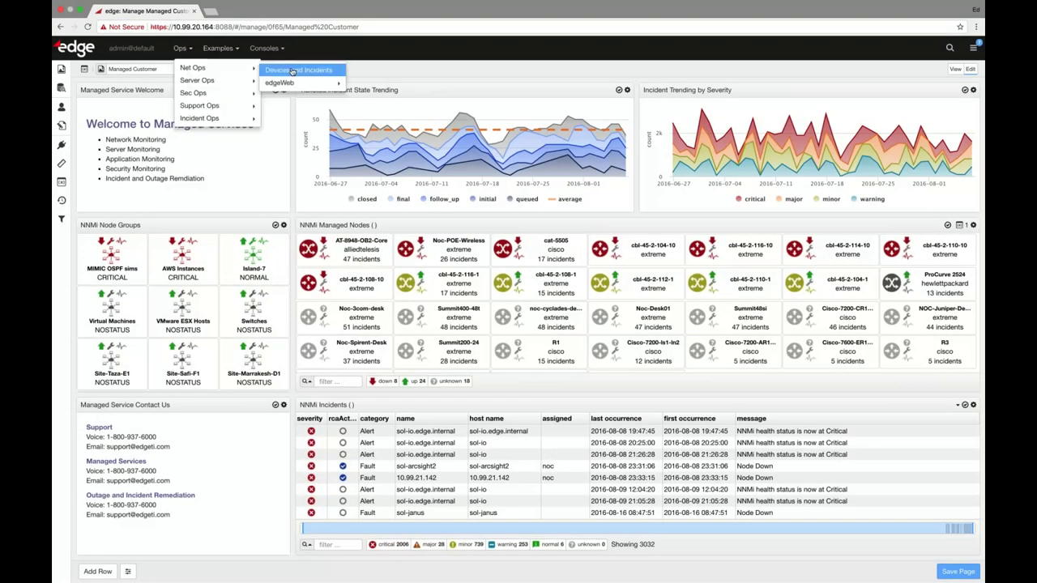
click(299, 69)
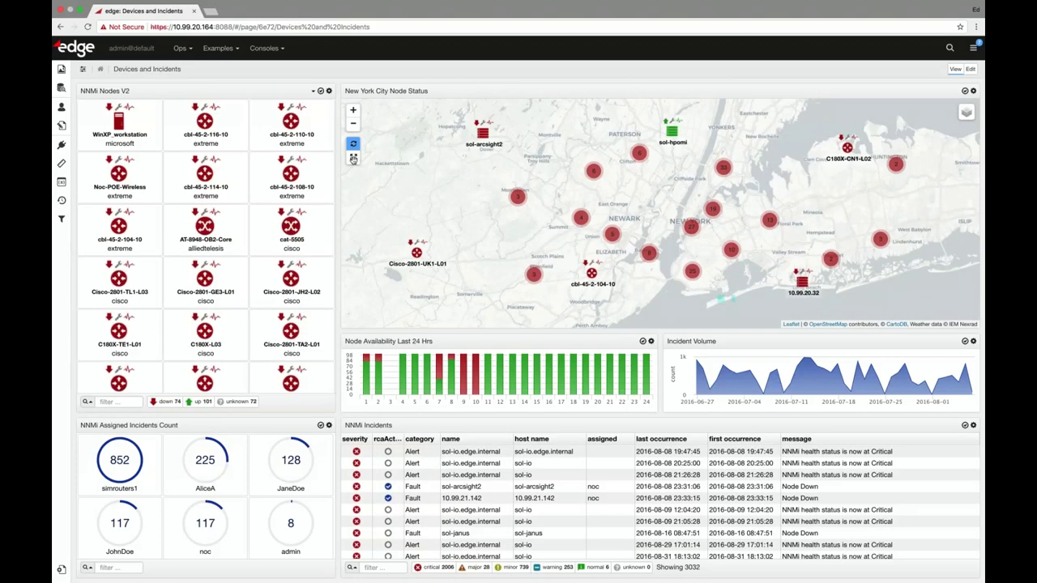
Step: Put the Devices and Incidents page in edit mode and open the NNMi Nodes V2 list visualization for editing
click(328, 91)
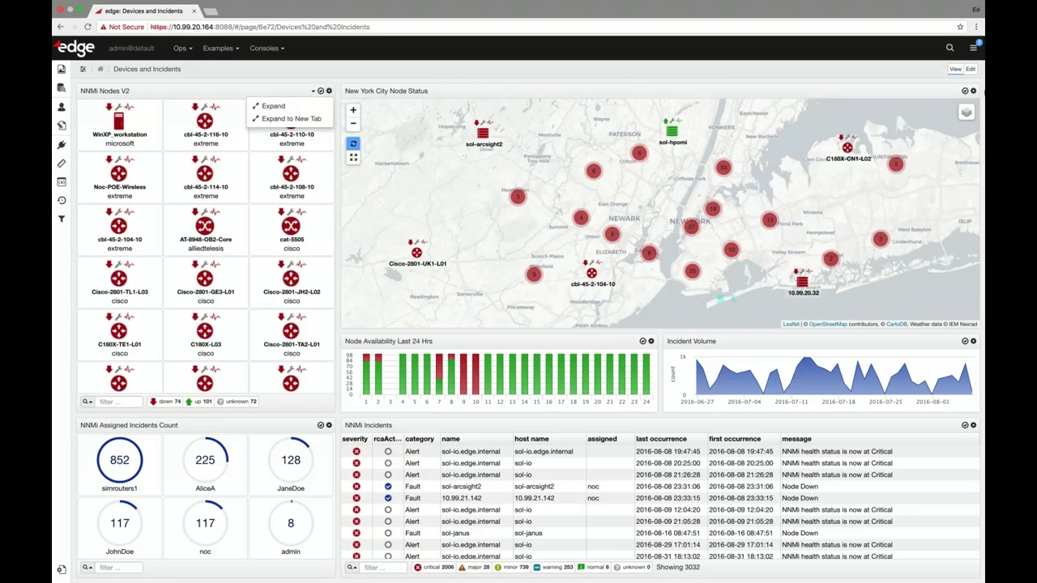
click(969, 69)
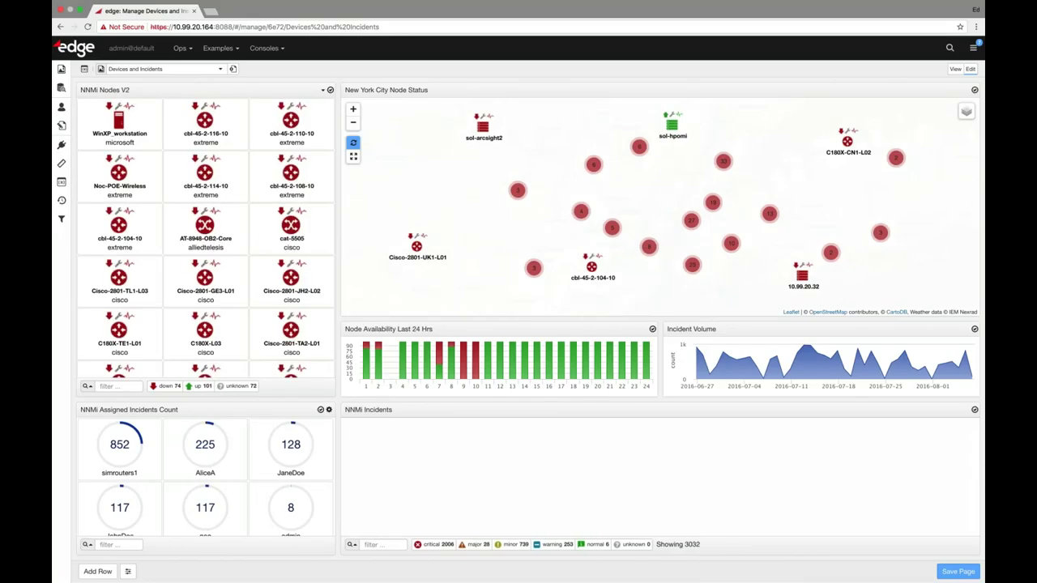
click(329, 91)
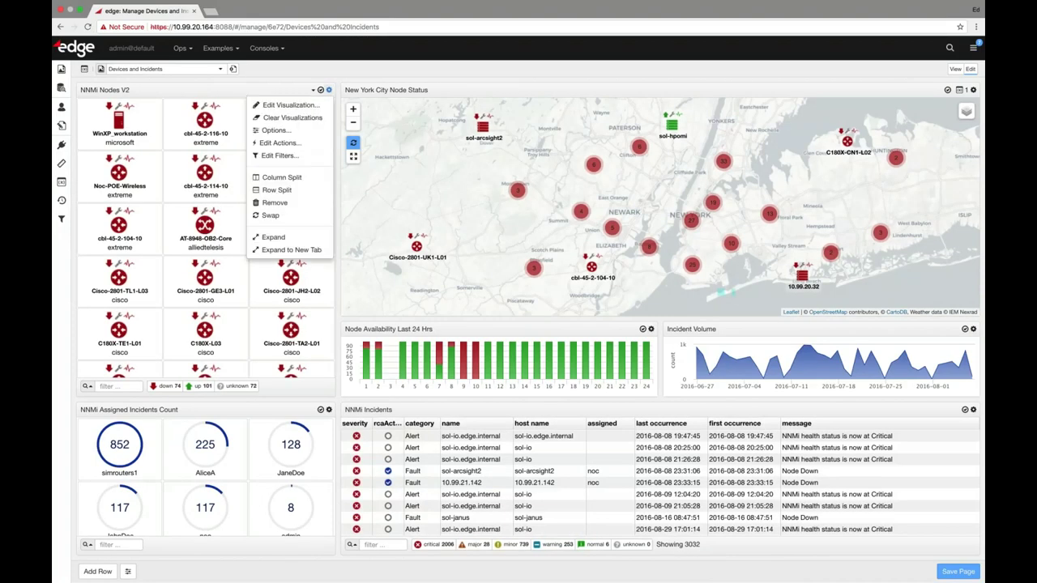
click(288, 105)
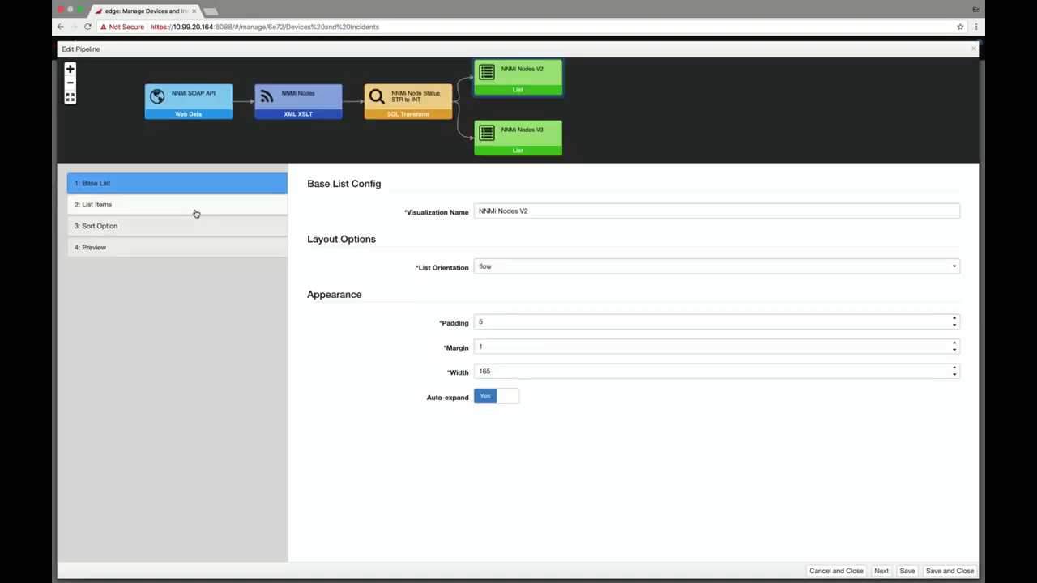
Step: Open the icon renderer of the deviceFamily list item and add a new icon layer to it
click(194, 207)
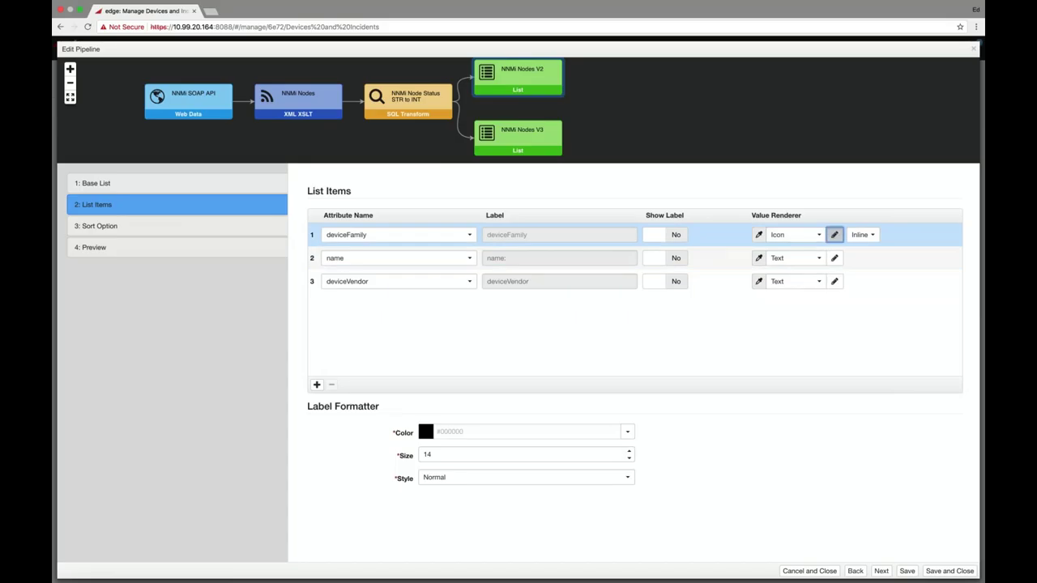
click(834, 234)
click(355, 237)
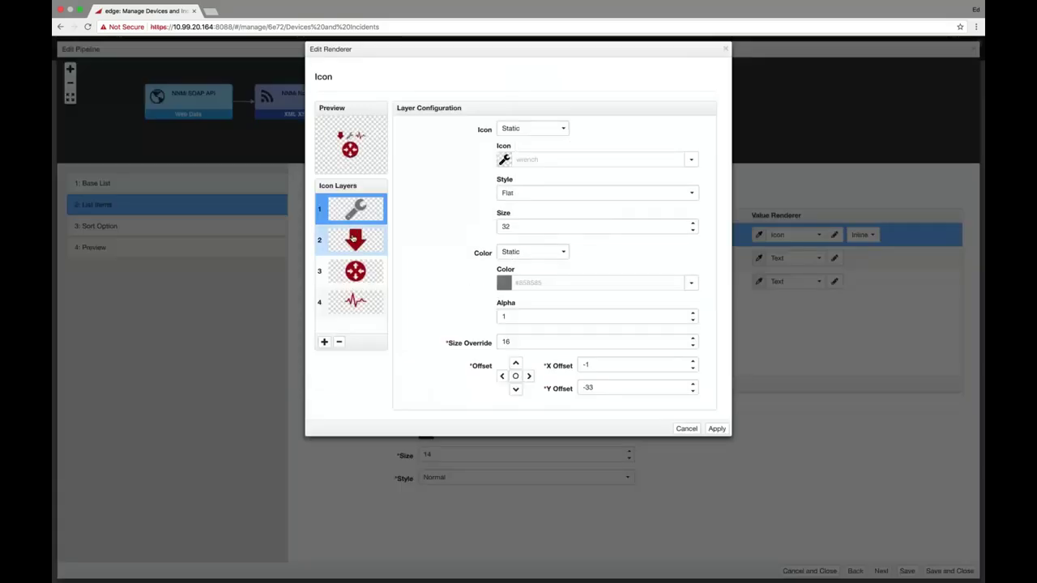
click(359, 303)
click(324, 341)
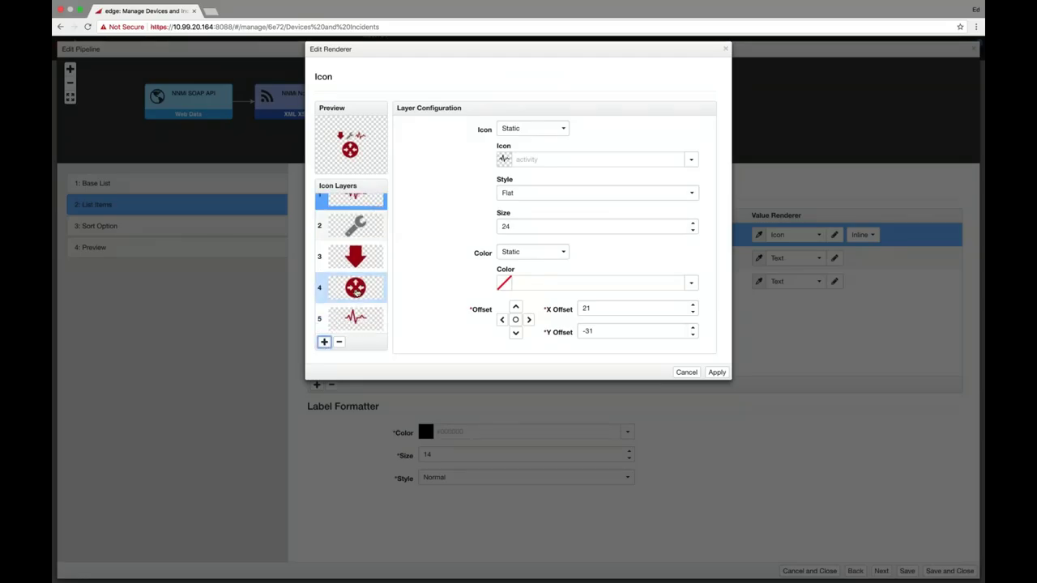
Step: Derive the new layer's icon from the NNMi Severity Icons rule set and its color from NNMi Severity Icons Color, both using status
click(526, 129)
click(520, 140)
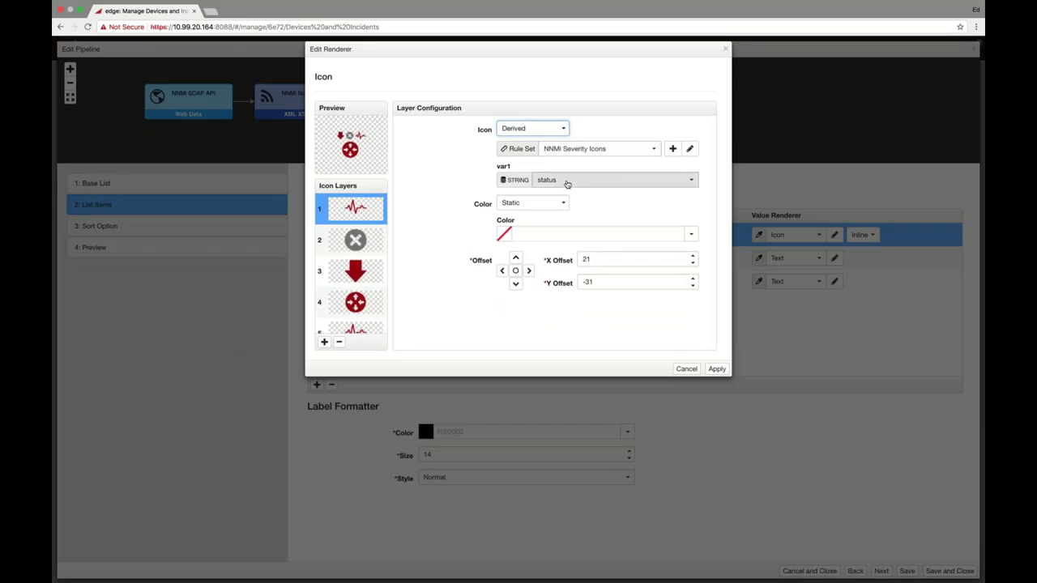
click(536, 204)
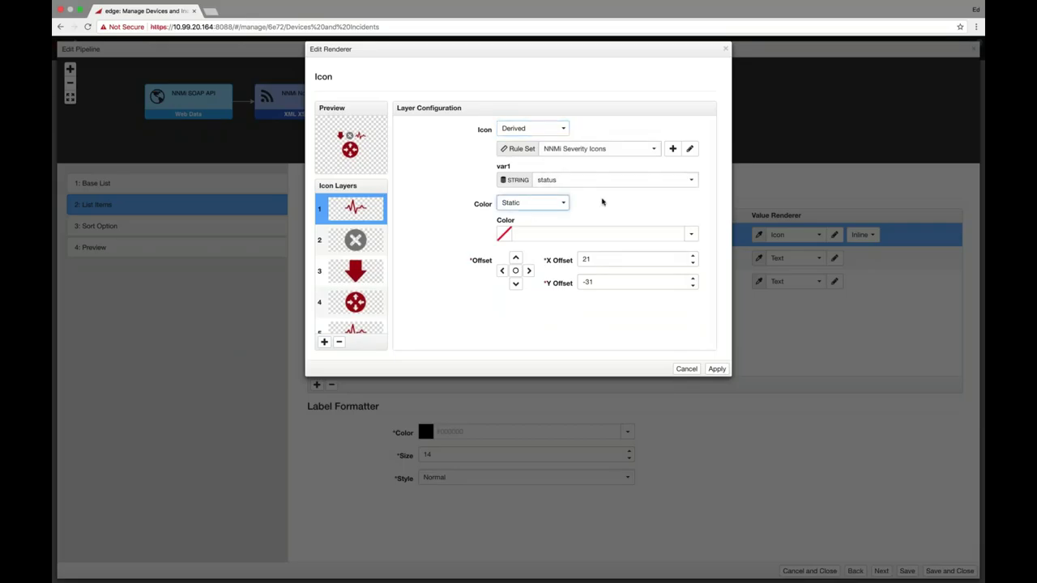
click(531, 214)
Step: Review the expanded rules of the NNMi Severity Icons rule set and leave it without saving
click(689, 148)
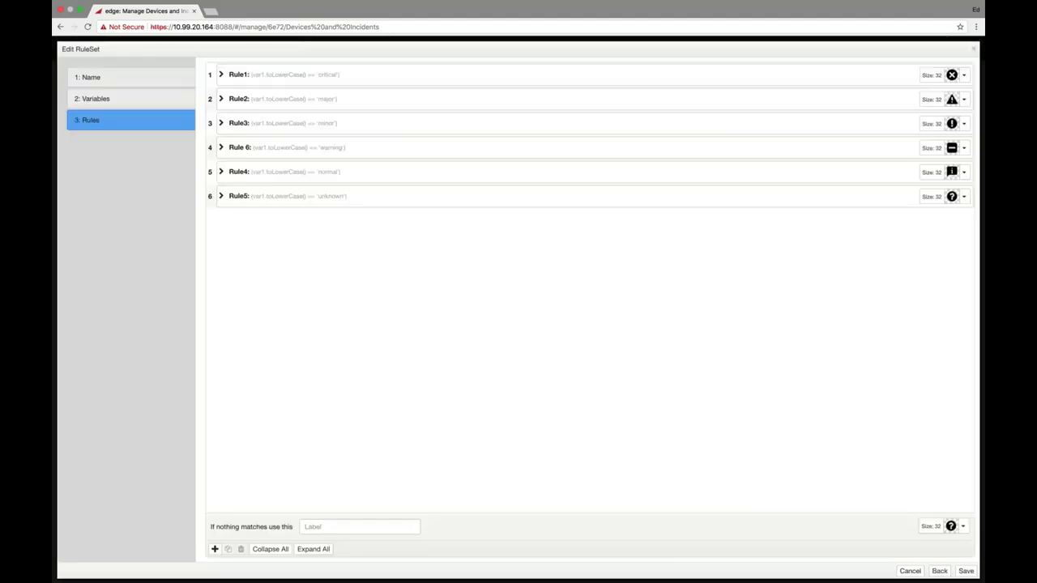
click(308, 548)
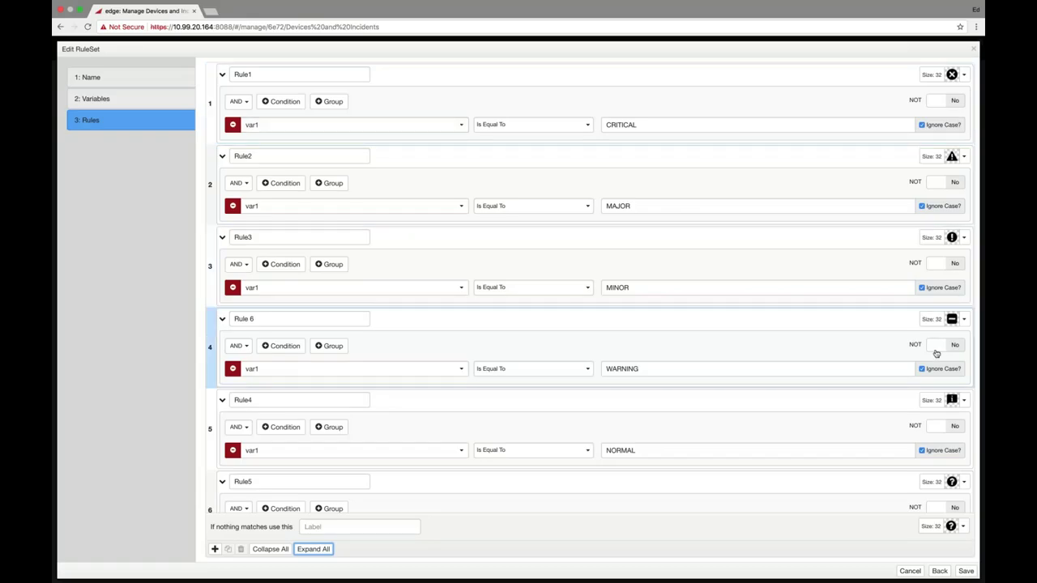
scroll(938, 354, down, 1)
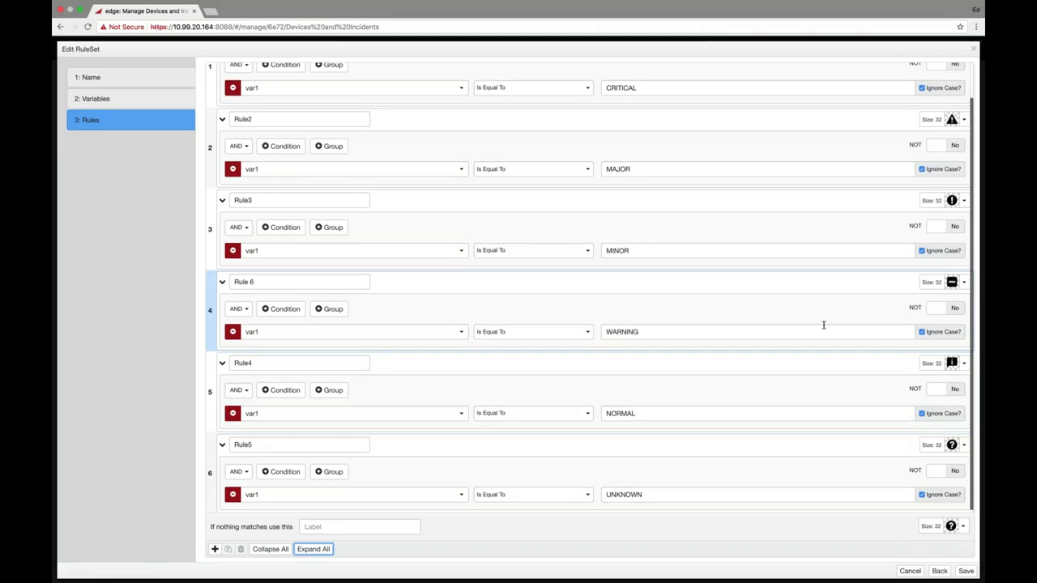
scroll(823, 325, up, 1)
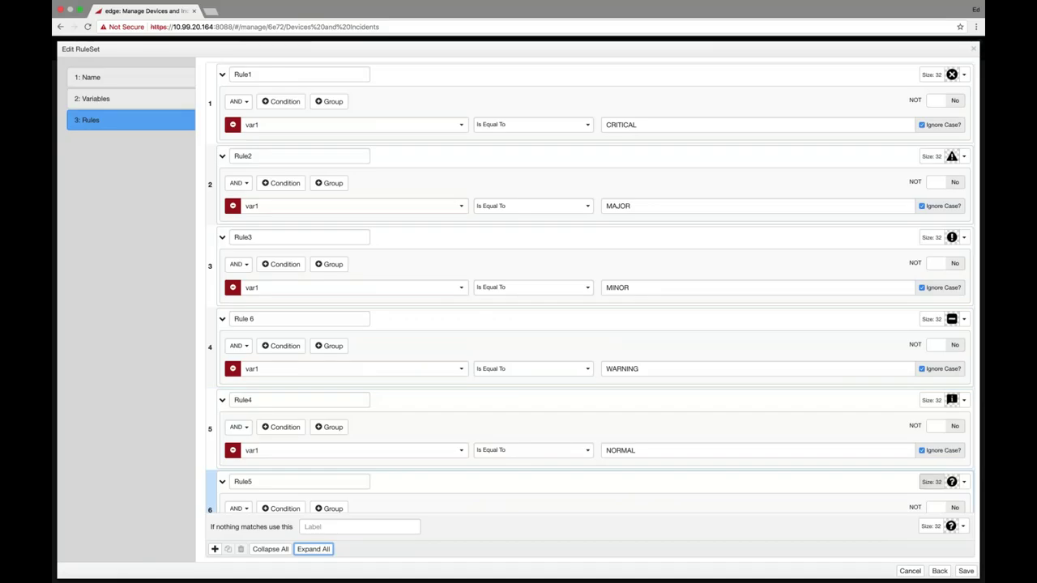
click(909, 570)
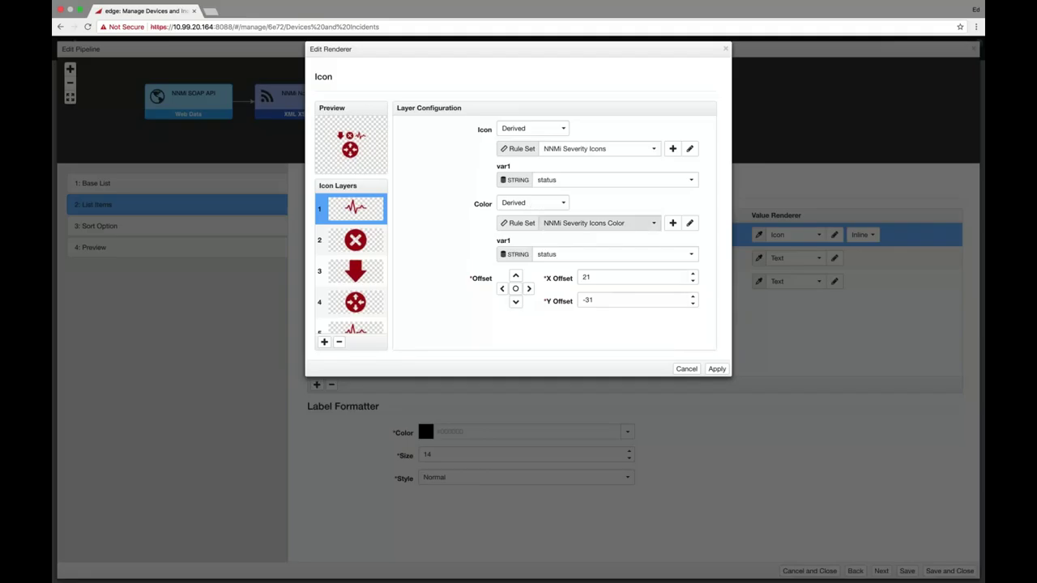
Step: Review the variables and expanded rules of the NNMi Severity Icons Color rule set and leave it without saving
click(689, 223)
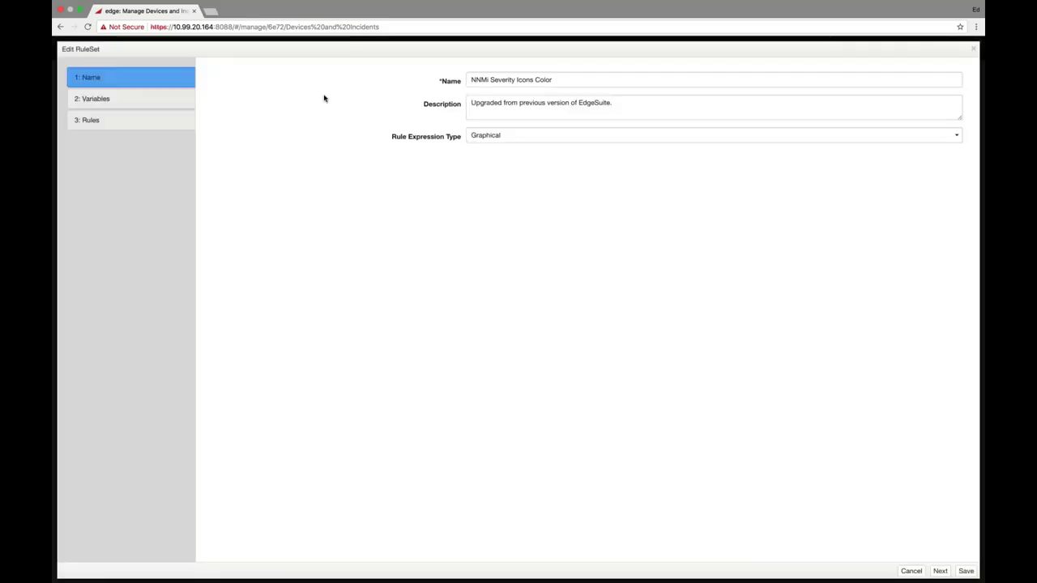
click(122, 98)
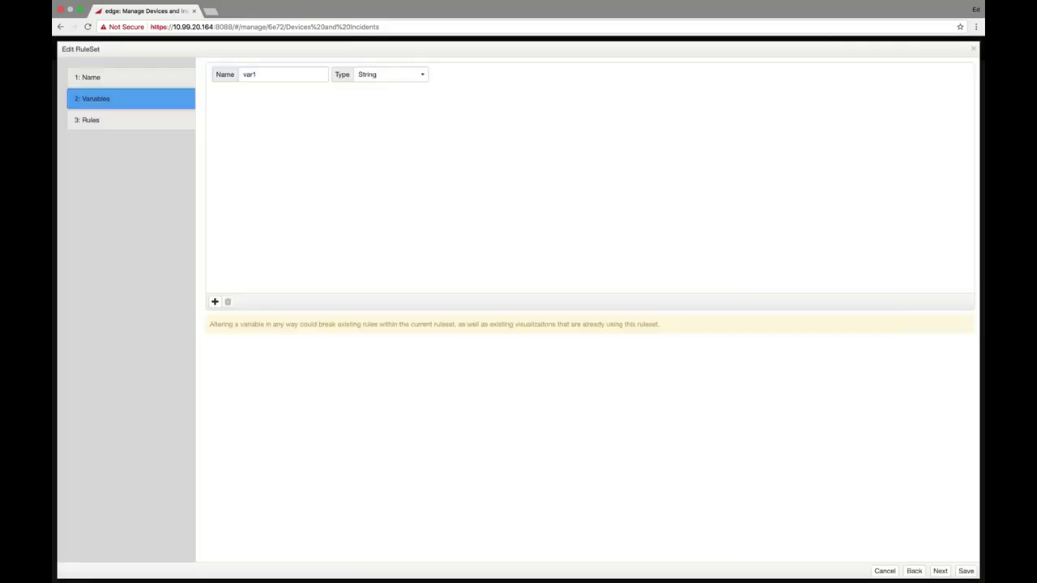
click(162, 125)
click(316, 550)
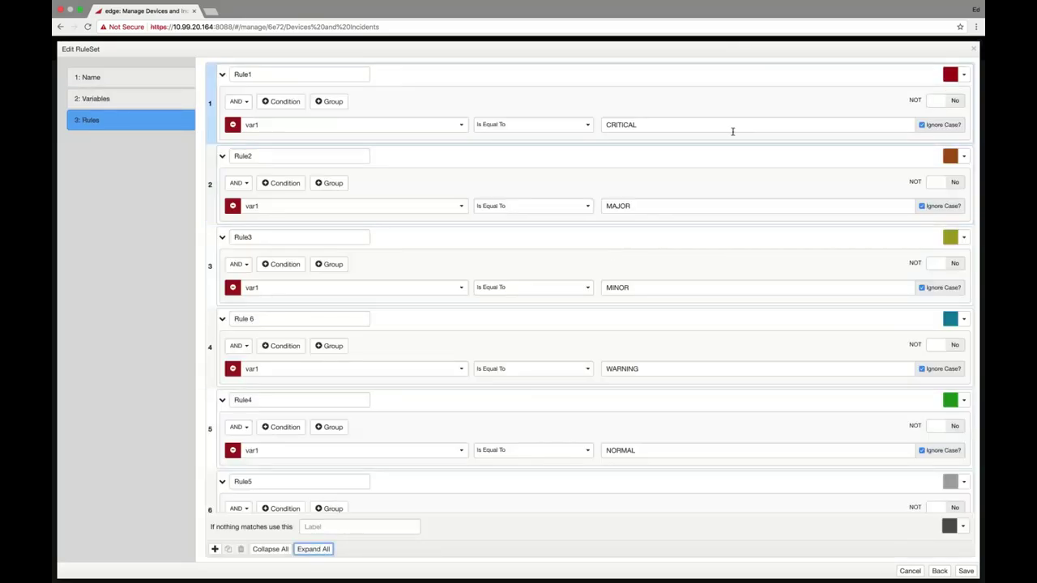
scroll(717, 261, down, 3)
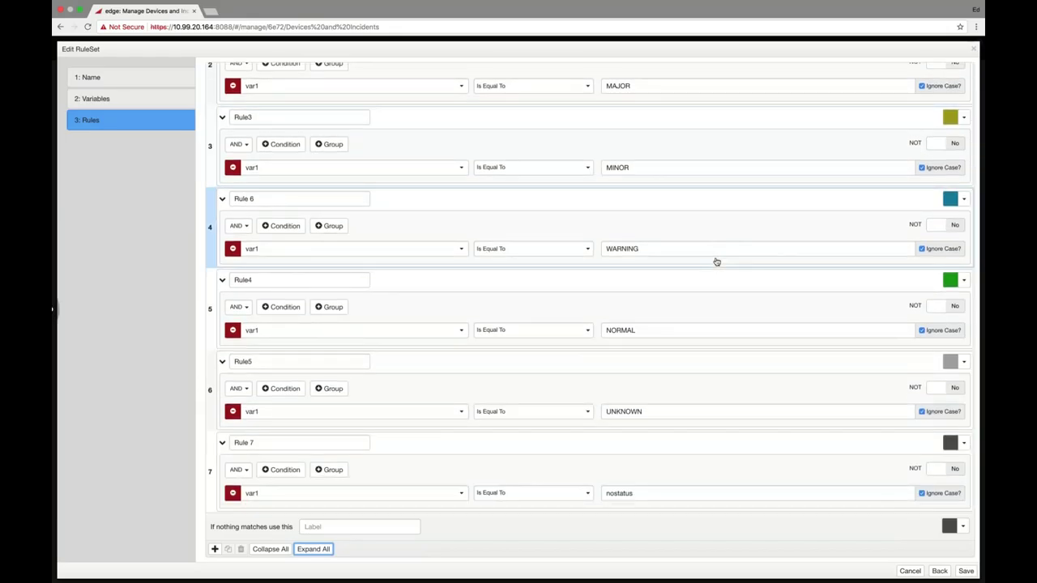
scroll(716, 262, up, 2)
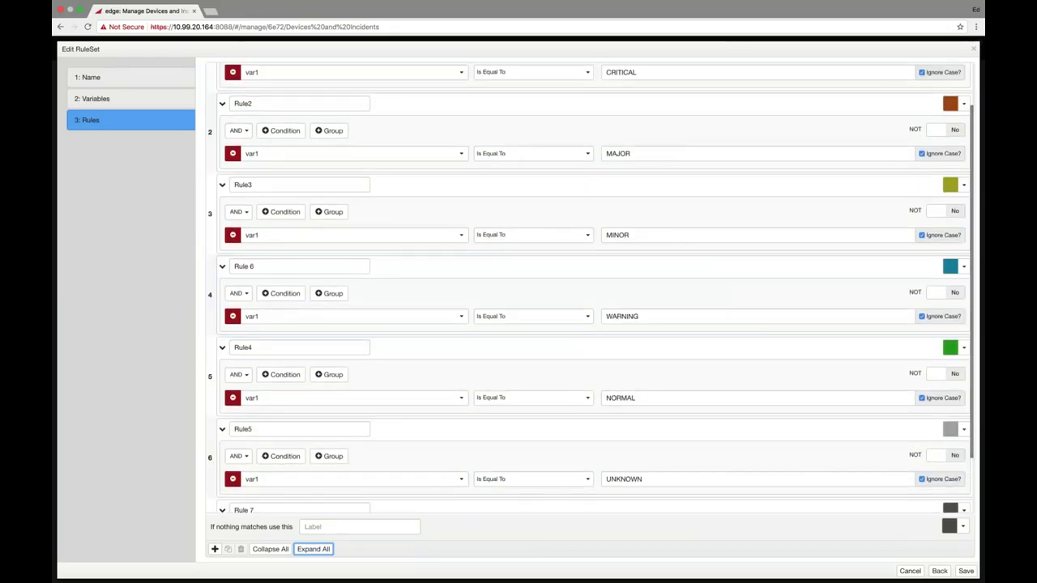
click(909, 571)
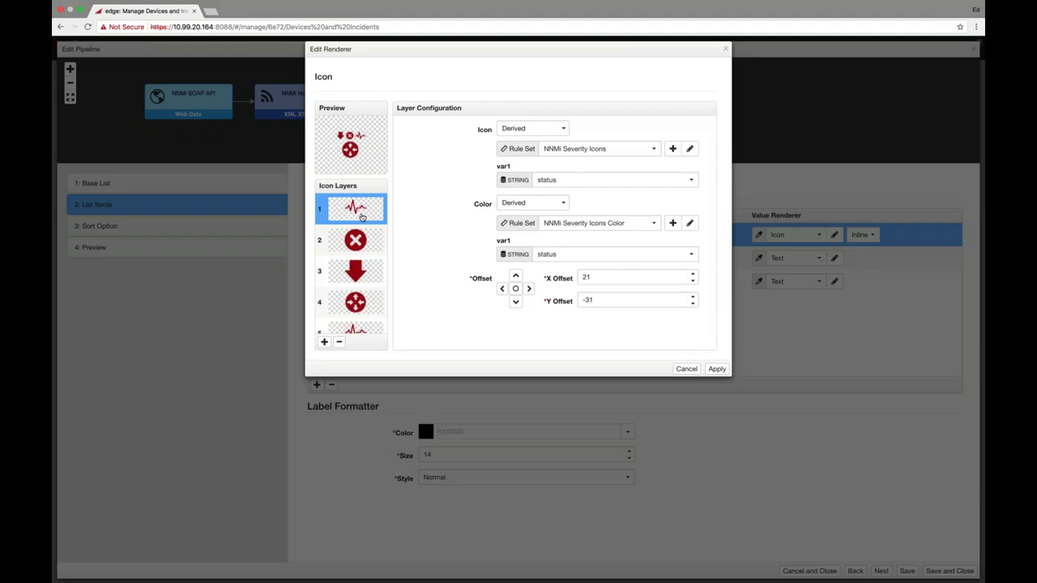
Step: Delete the topmost pulse icon layer and try nudging the down-arrow layer three steps right and three steps back left
click(340, 345)
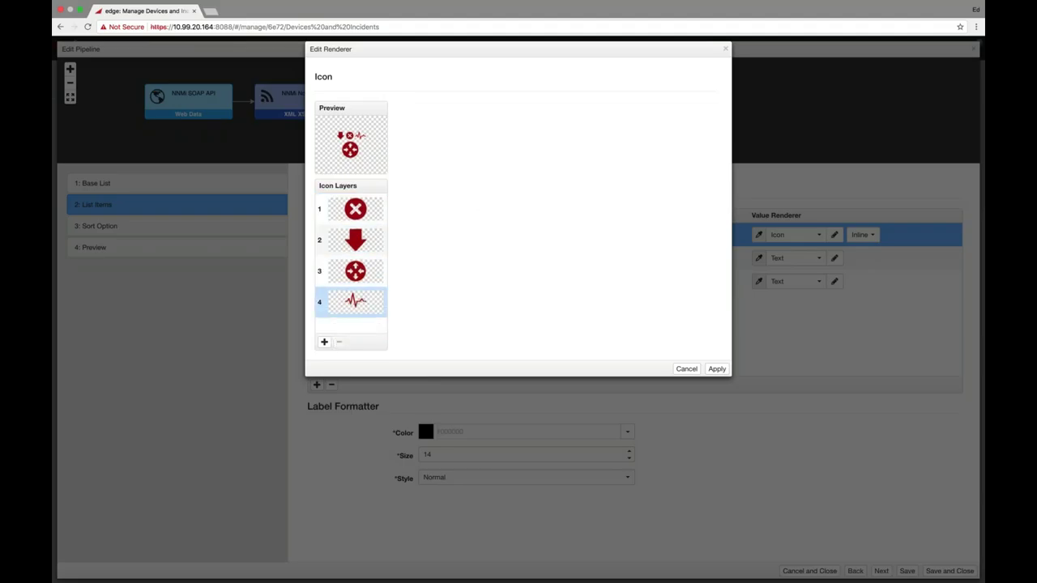
click(359, 243)
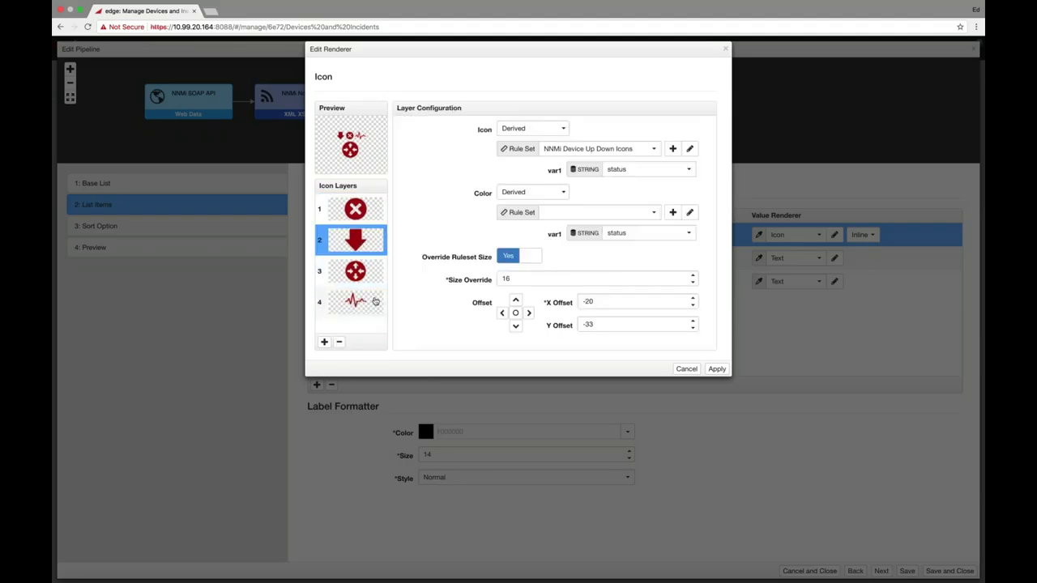
click(528, 334)
click(528, 334)
click(528, 333)
click(501, 334)
click(501, 334)
click(501, 333)
Step: Try Y offsets of -34 and -50 on the down-arrow layer, and discard the renderer and pipeline edits
click(595, 345)
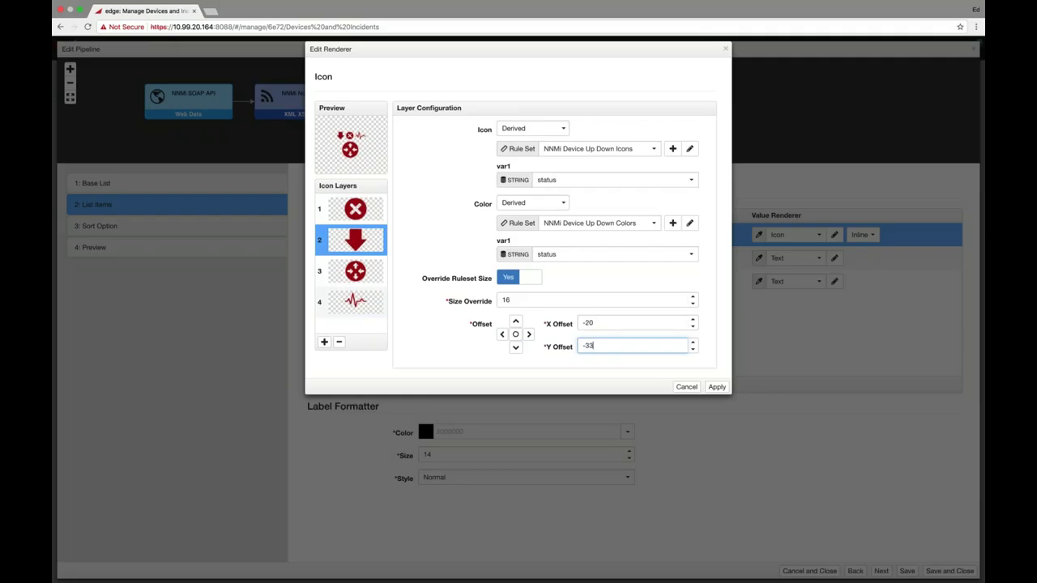
text(-50)
key(BackSpace)
key(BackSpace)
key(BackSpace)
key(BackSpace)
key(BackSpace)
key(BackSpace)
text(-34)
click(600, 338)
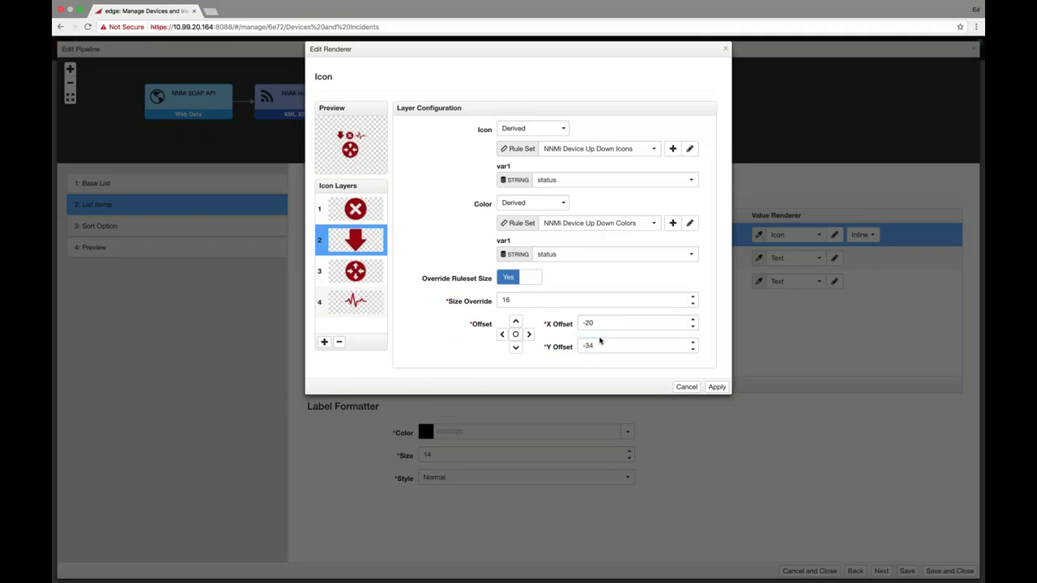
click(564, 347)
text(-50)
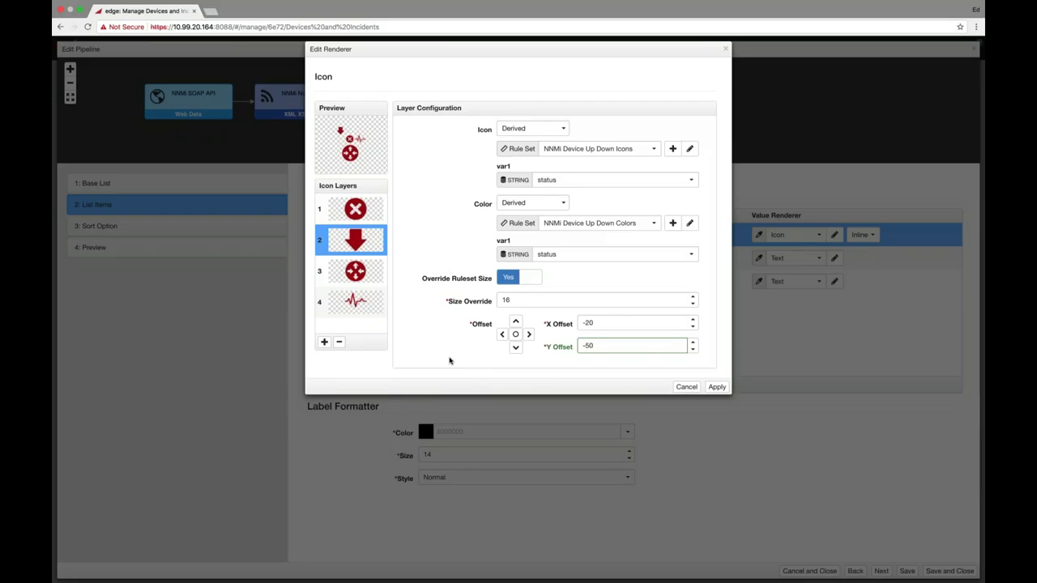
click(685, 387)
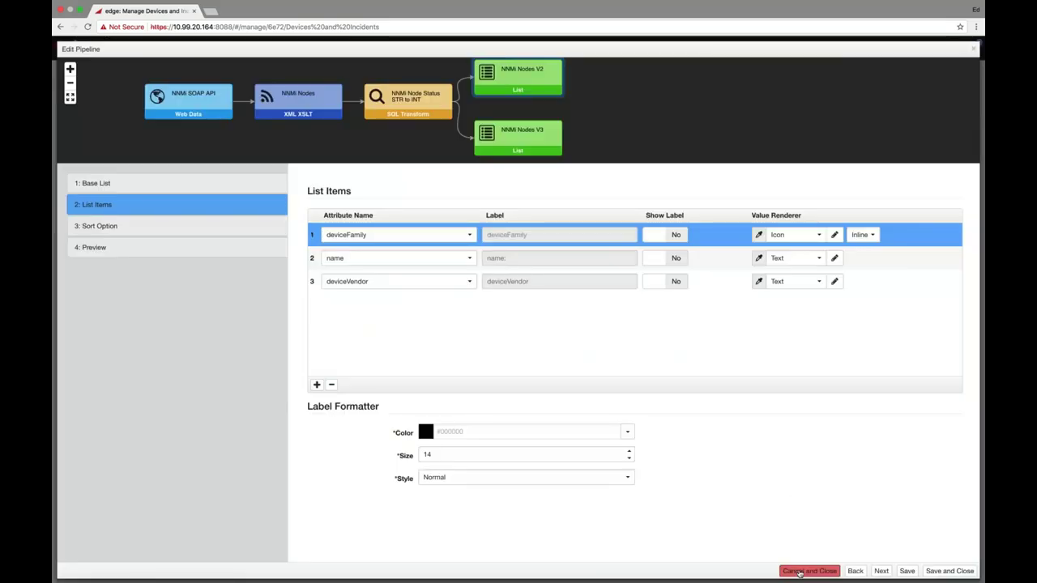
click(799, 572)
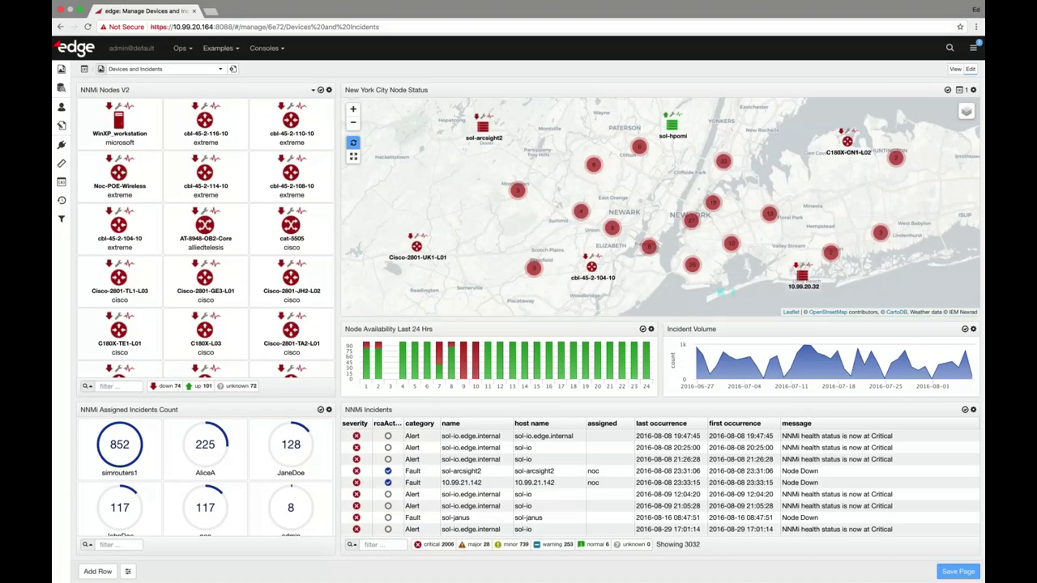
Step: View the Region Status dashboard among the Mobile Provider examples
click(220, 48)
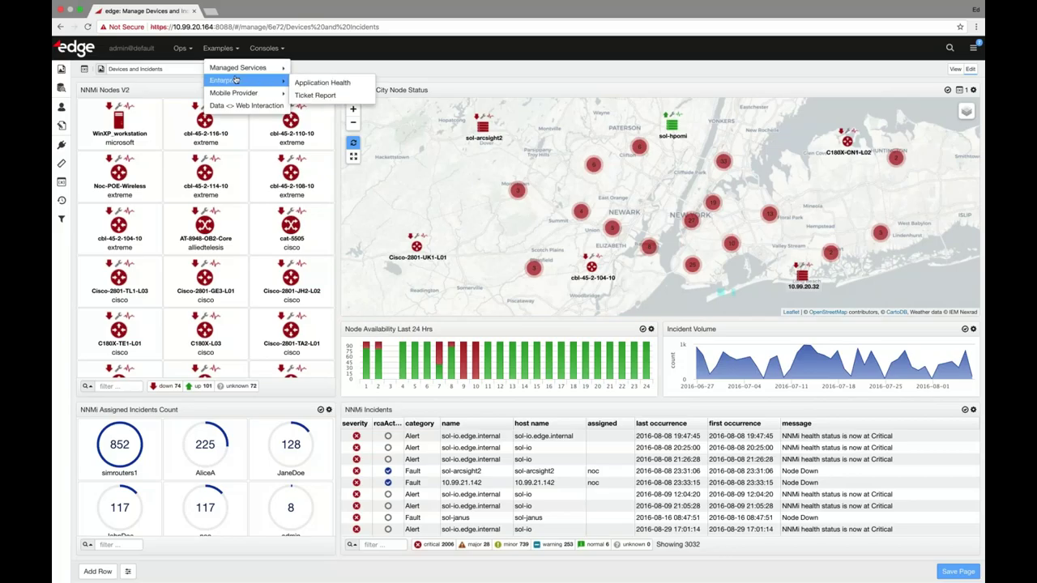
mouse_move(235, 92)
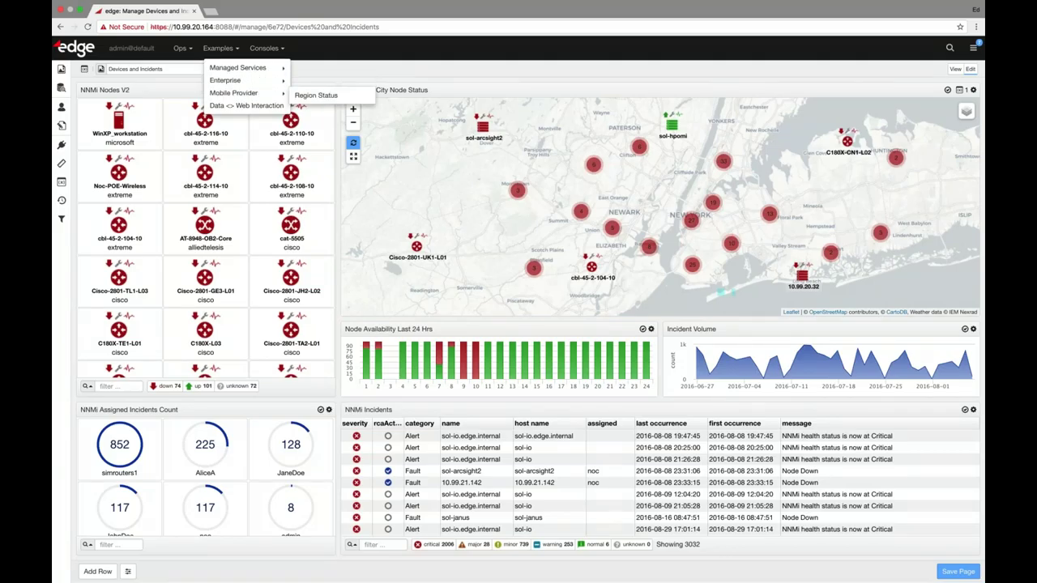
click(316, 95)
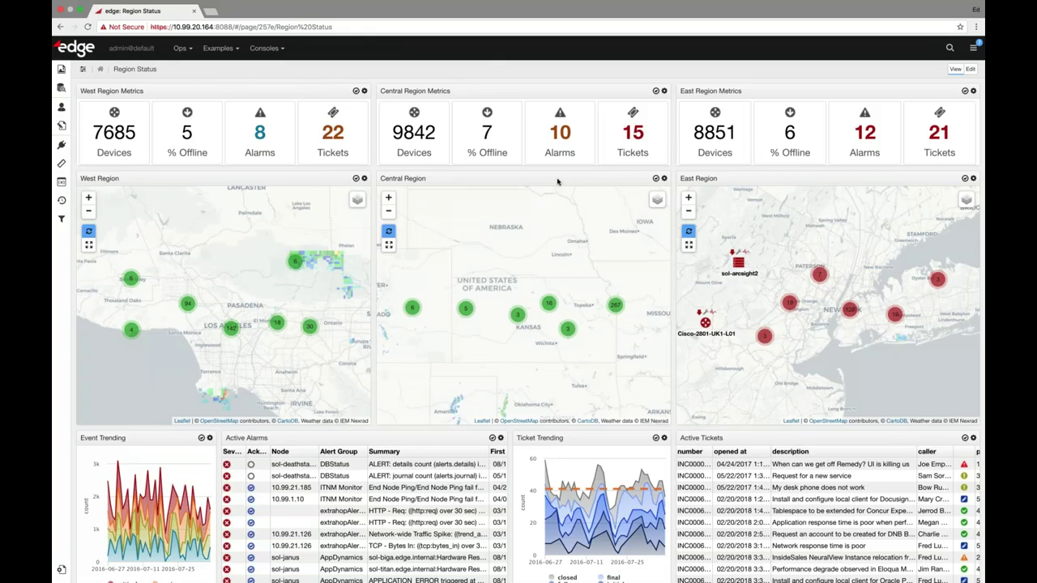
Step: Open the Managed Customer dashboard from the Managed Services examples
click(217, 48)
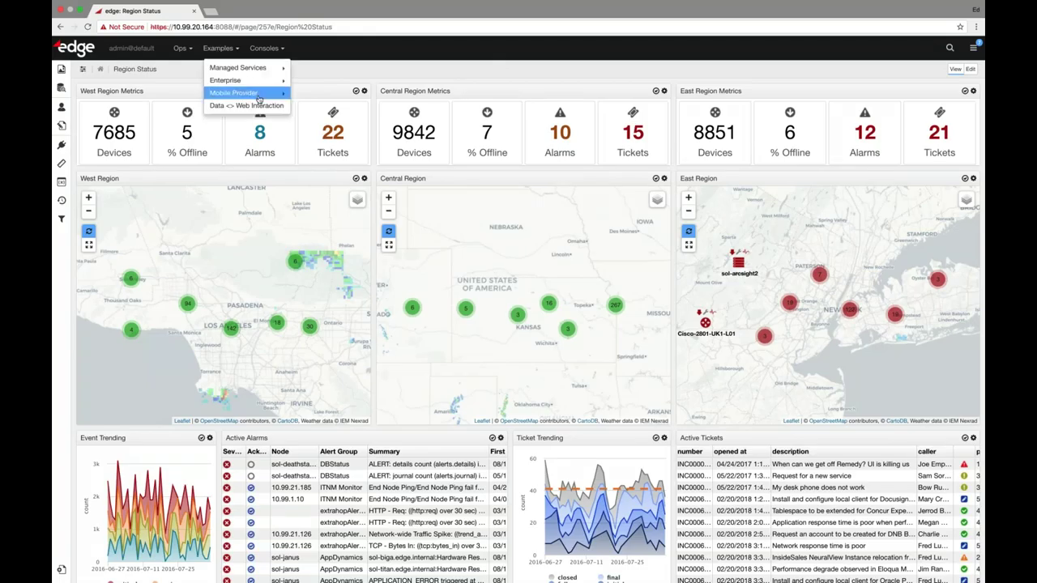
mouse_move(243, 67)
click(324, 70)
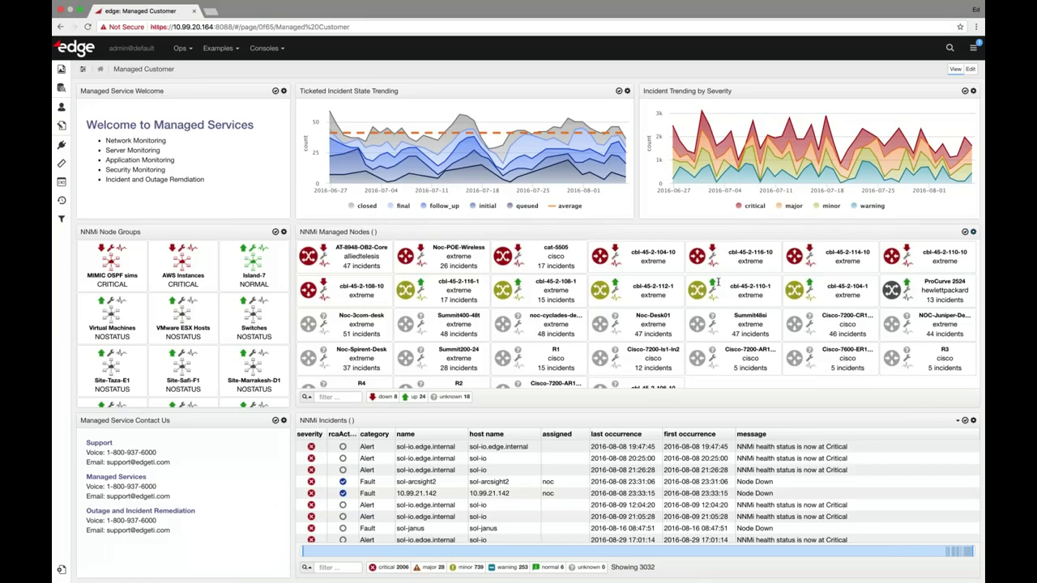
Step: Put the dashboard in edit mode, open the NNMi Managed Nodes visualization for editing, and enlarge the pipeline diagram area
click(972, 231)
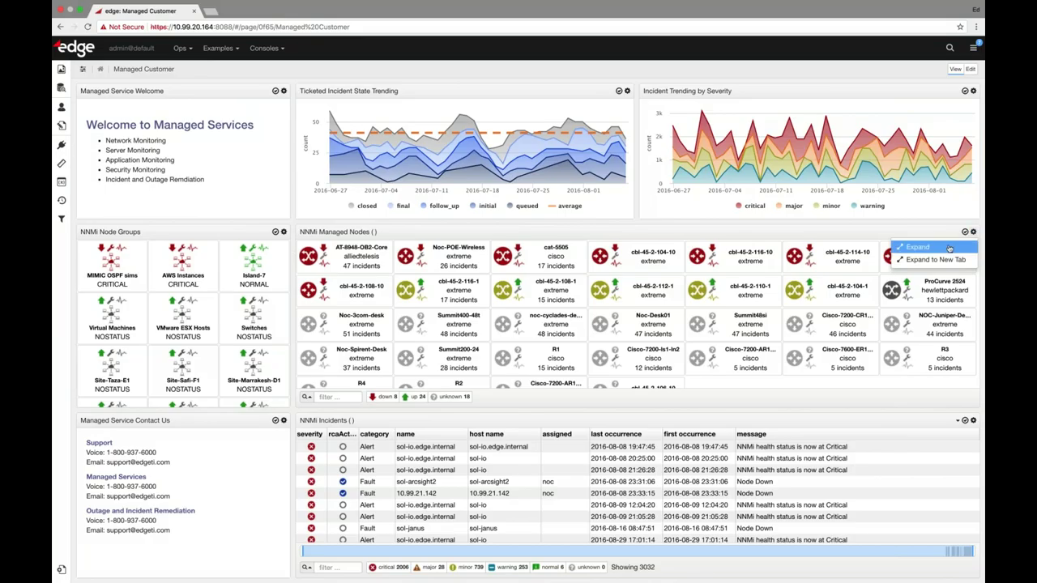
click(970, 69)
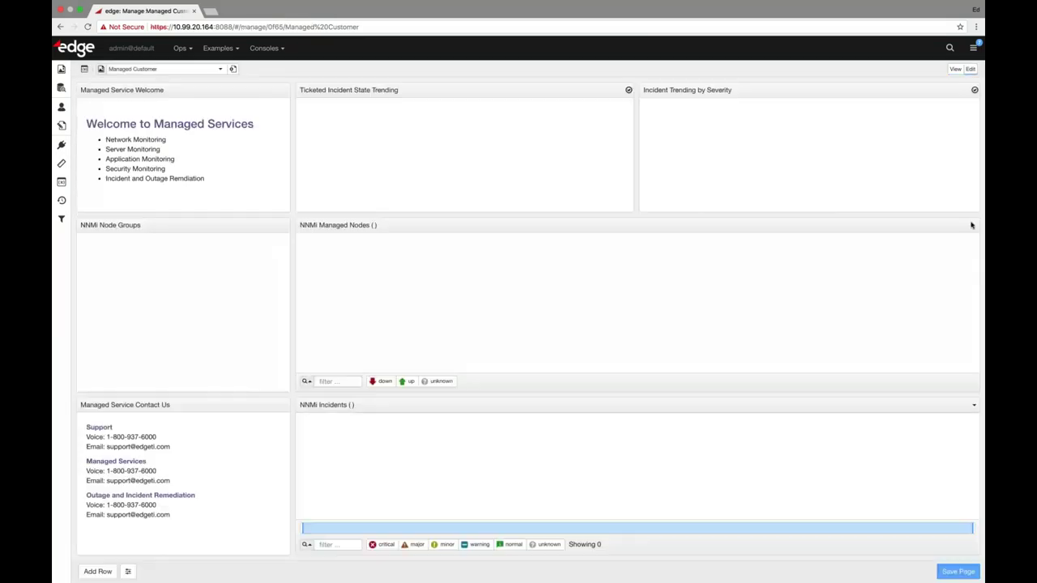
click(972, 225)
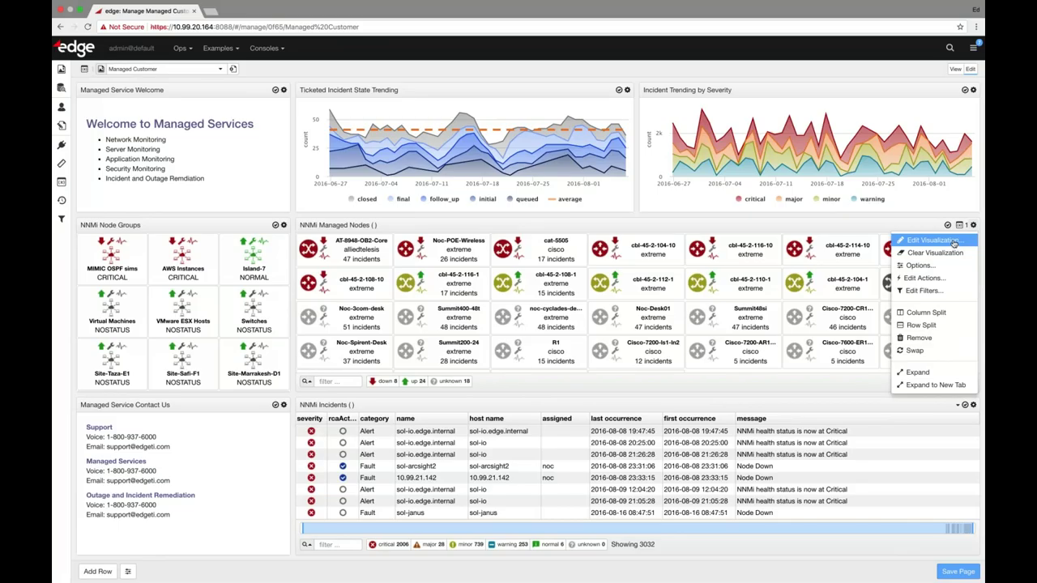
click(954, 242)
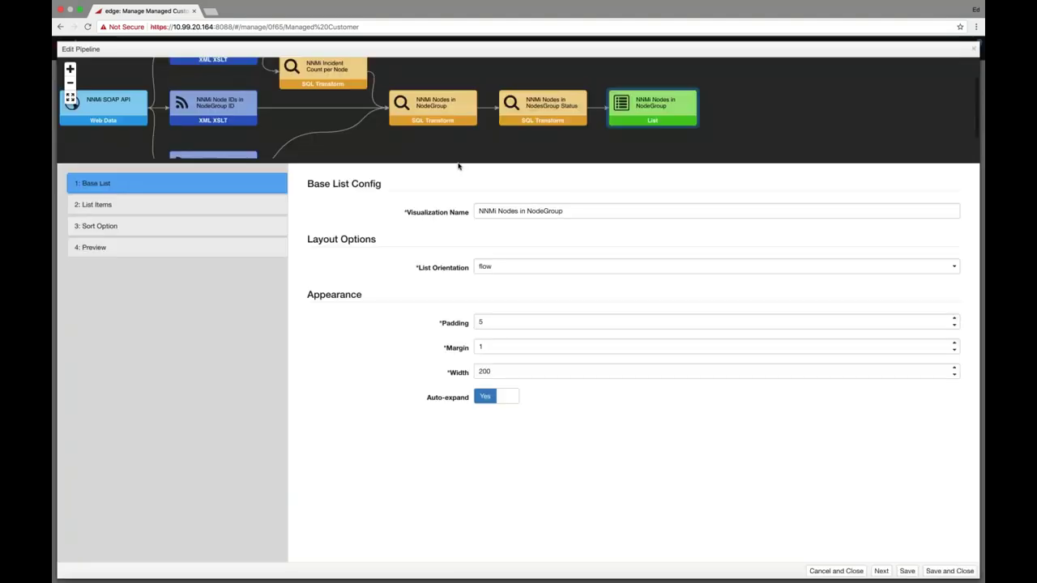
drag(456, 162, 456, 297)
drag(468, 262, 469, 256)
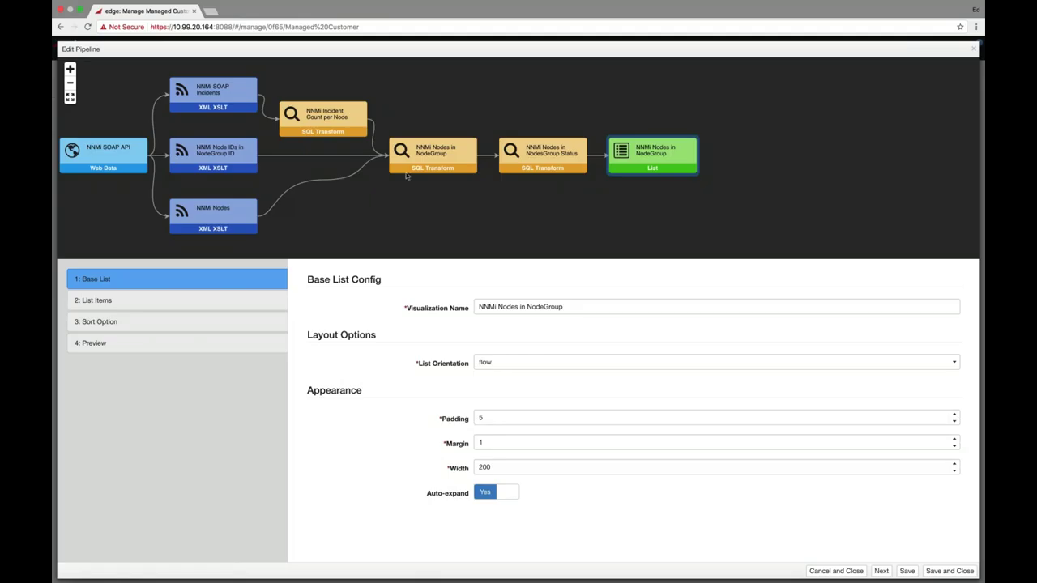
Step: Review the NNMi Node IDs in NodeGroup ID feed's request body, raw XML data, and tabular preview with its NNMi_NodeGroupID variable
click(235, 159)
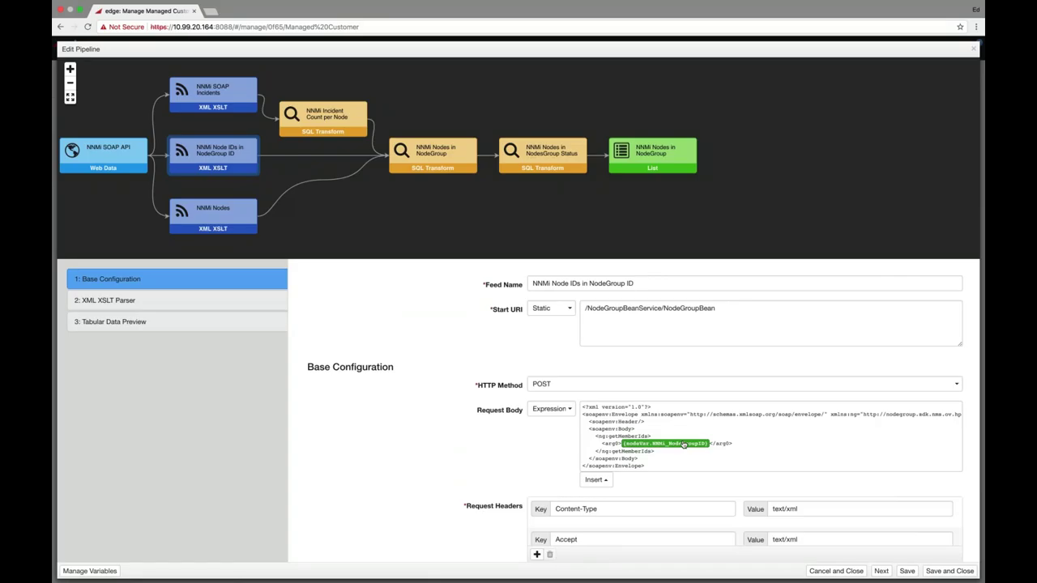
scroll(683, 445, down, 1)
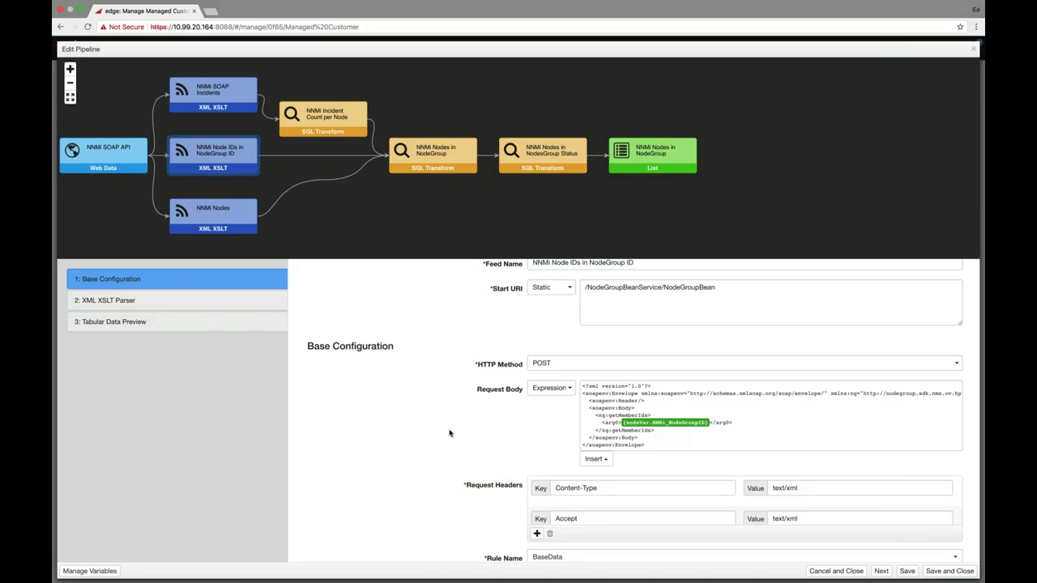
click(881, 571)
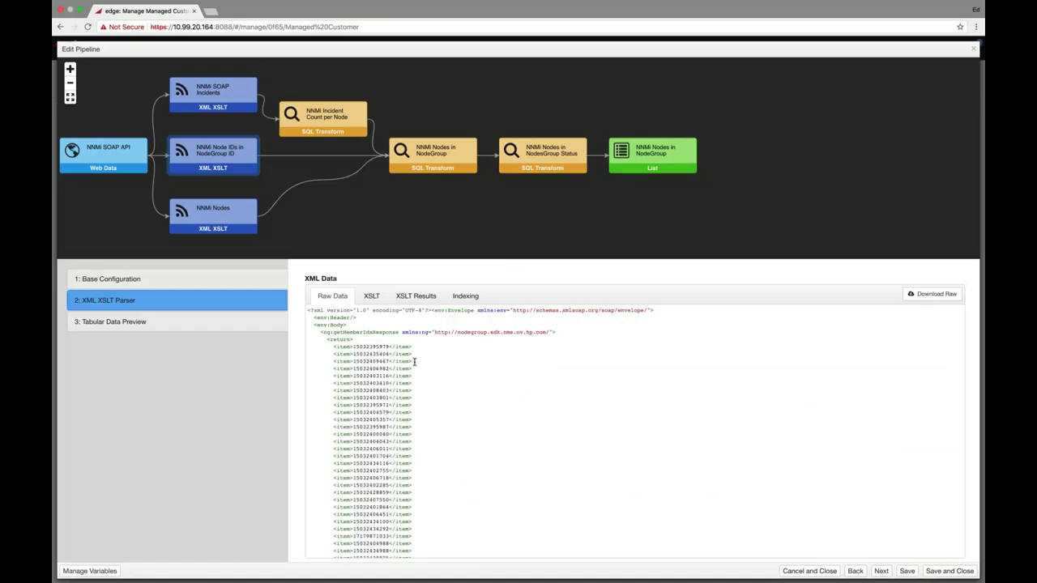
scroll(388, 394, down, 5)
scroll(388, 394, up, 5)
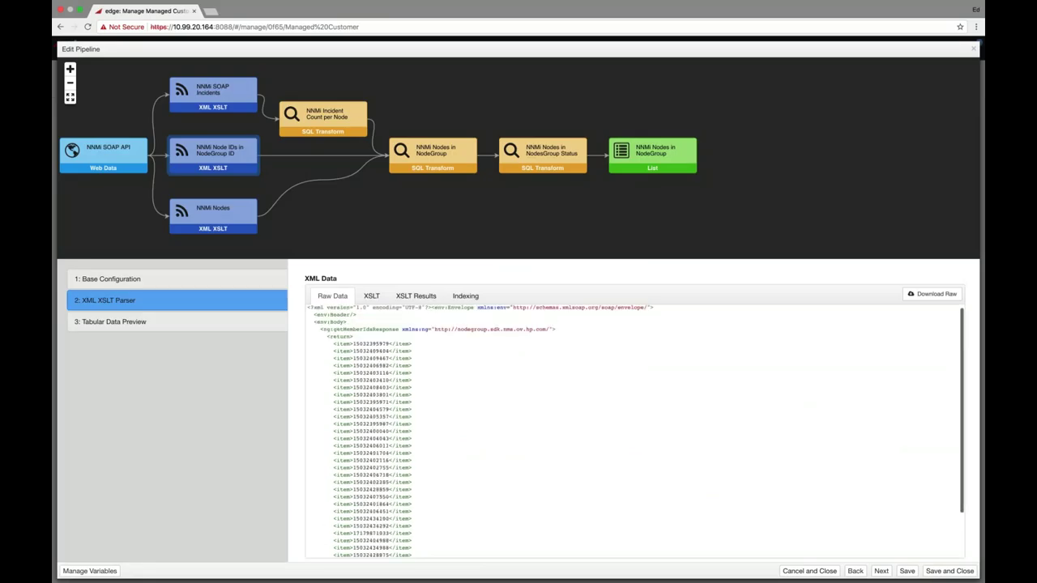
click(881, 571)
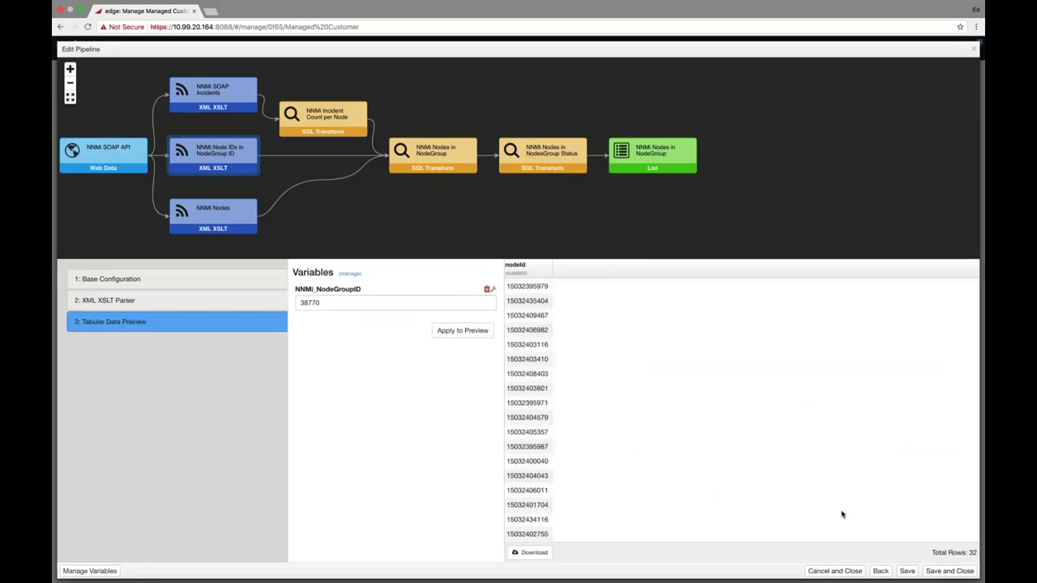
click(343, 304)
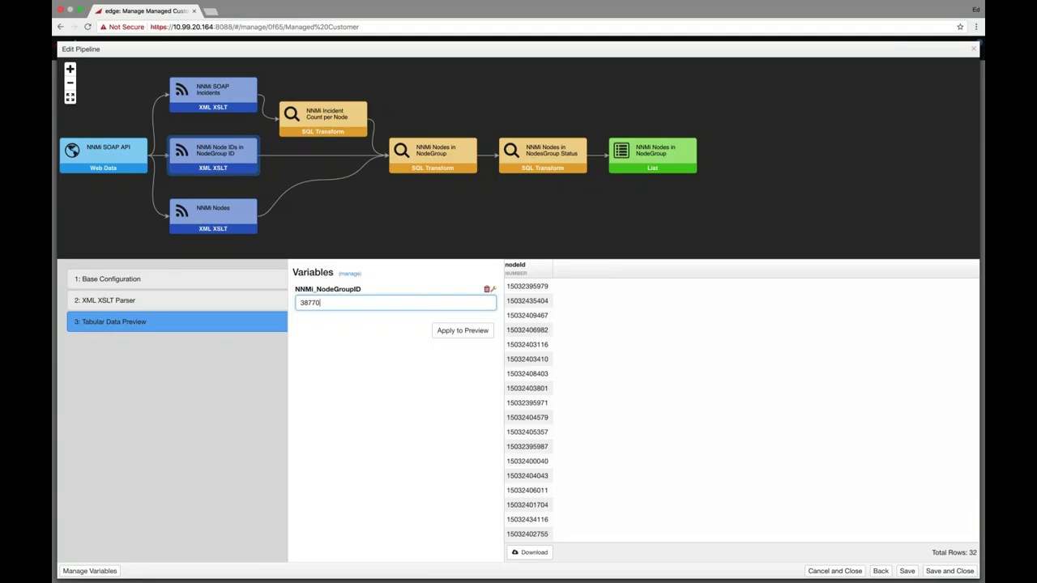
Step: Return to the feed's base configuration and check the node variables available for its request body, without inserting one
click(111, 279)
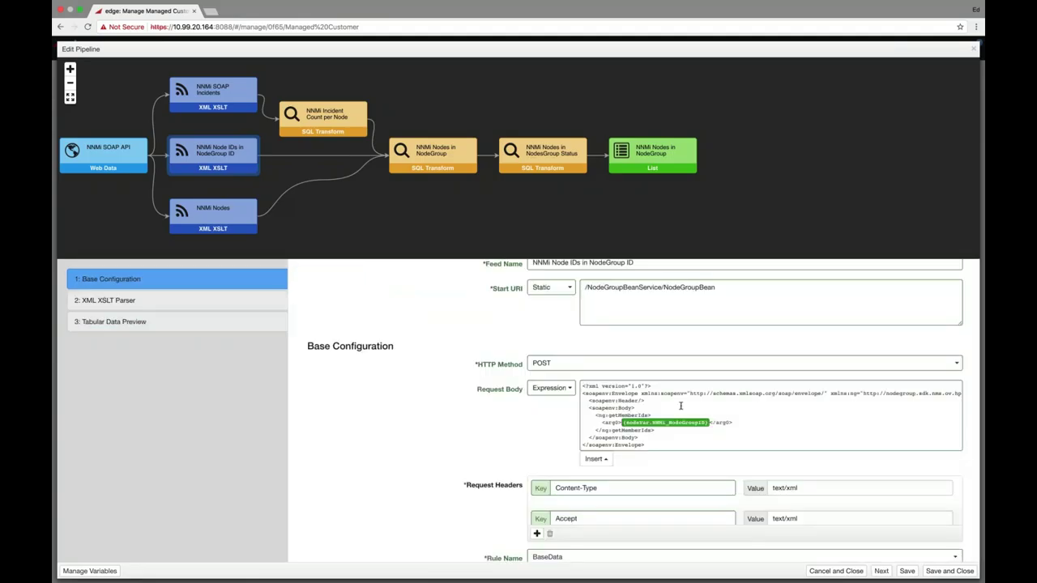
double_click(708, 423)
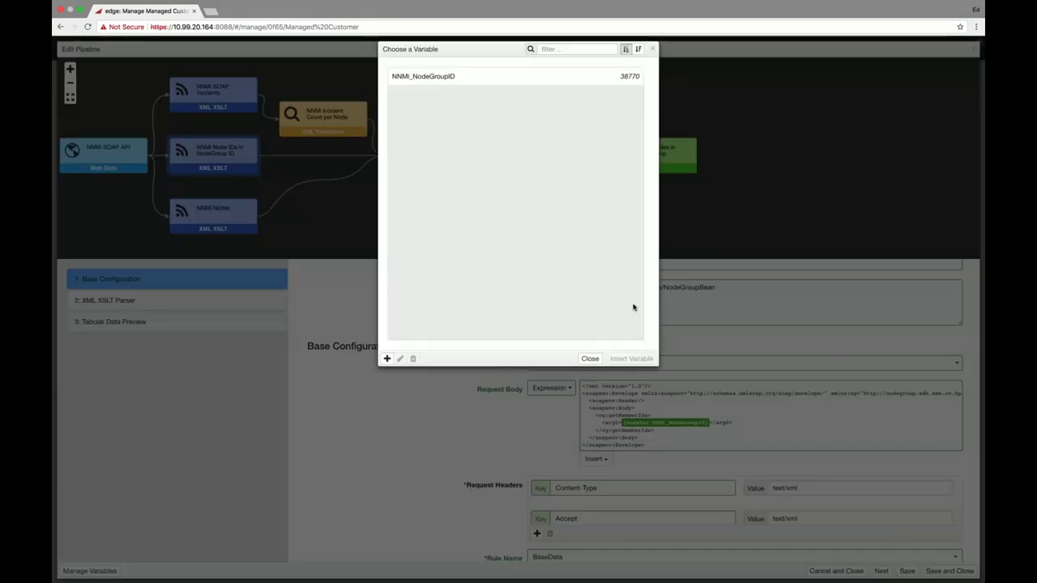
click(590, 358)
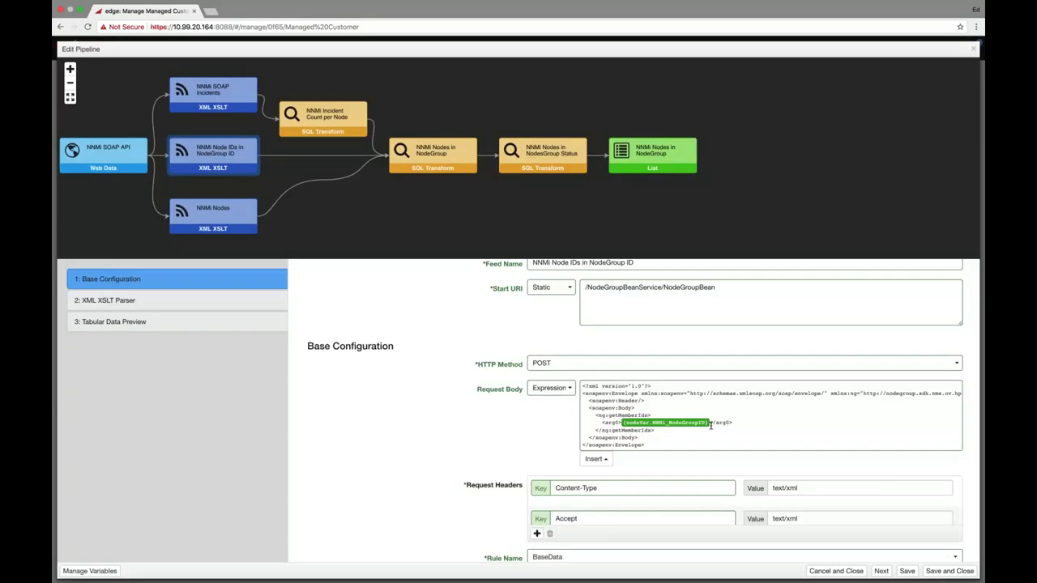
Step: Inspect the NNMiCustomerNodeGroupID secured variable's validation value and usage settings, and close the pipeline without saving
drag(710, 425, 624, 423)
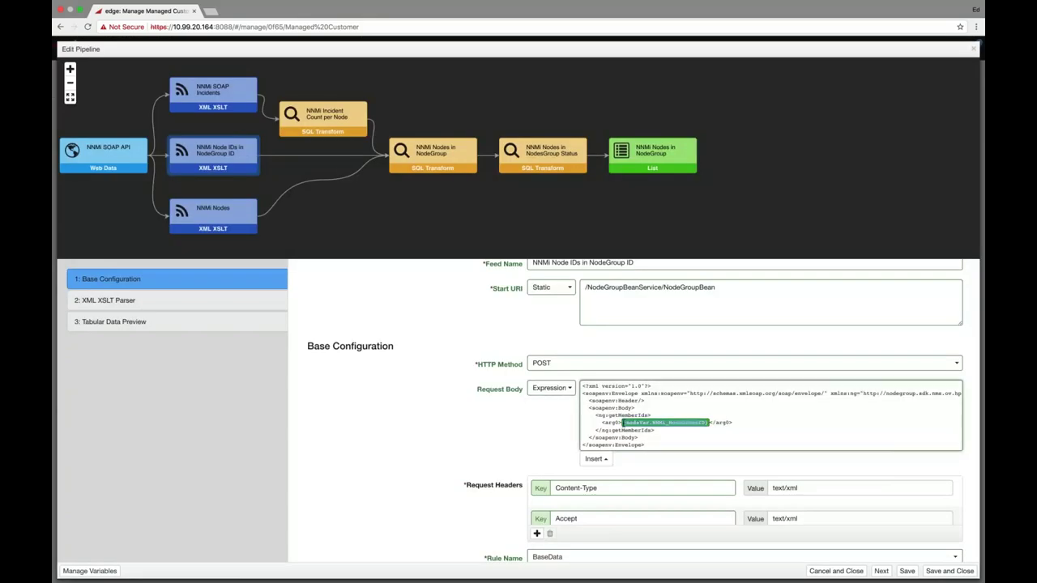
click(594, 459)
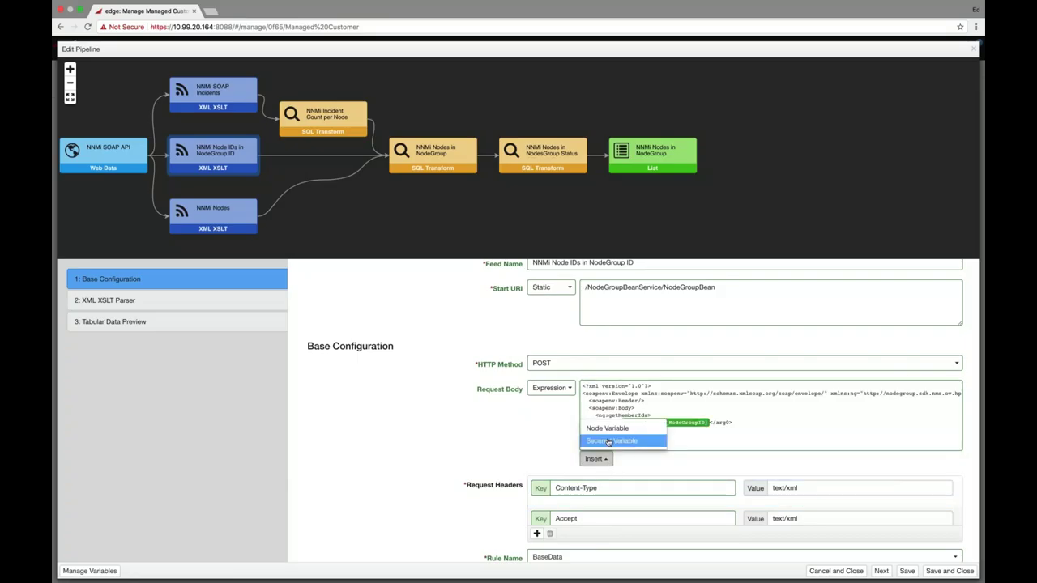
click(608, 441)
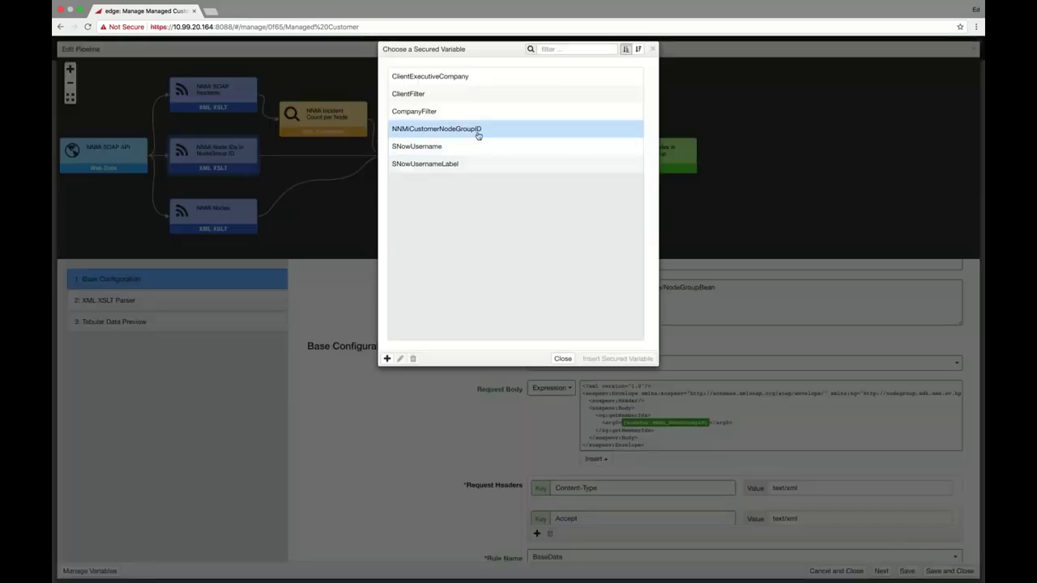
click(480, 134)
double_click(479, 129)
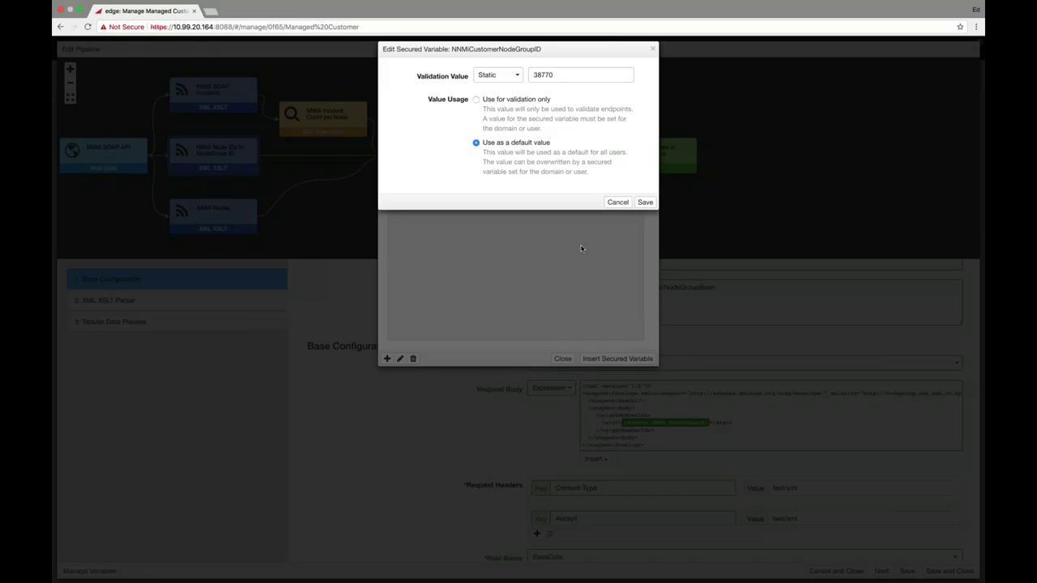
click(618, 202)
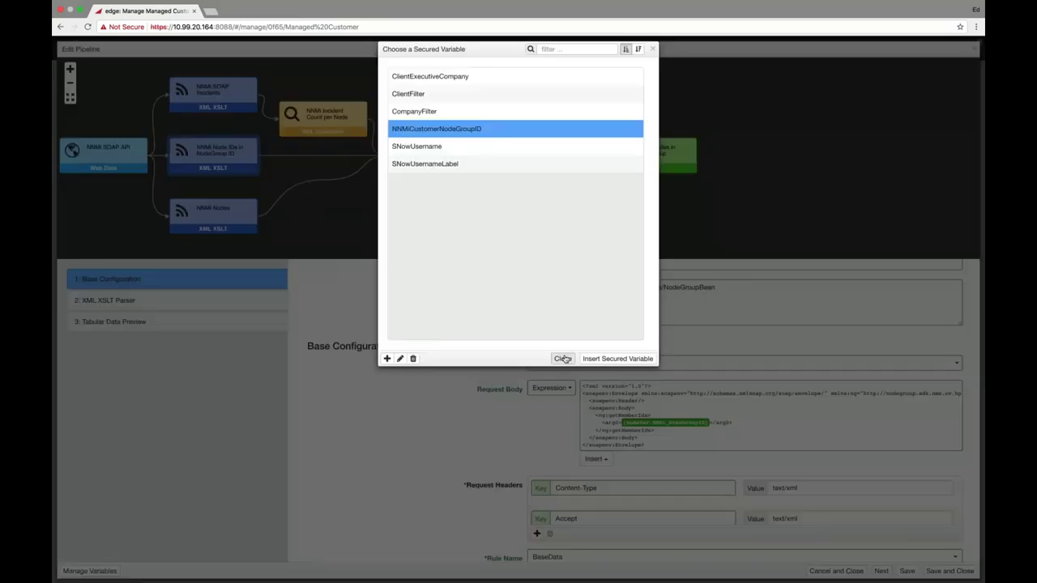
click(562, 358)
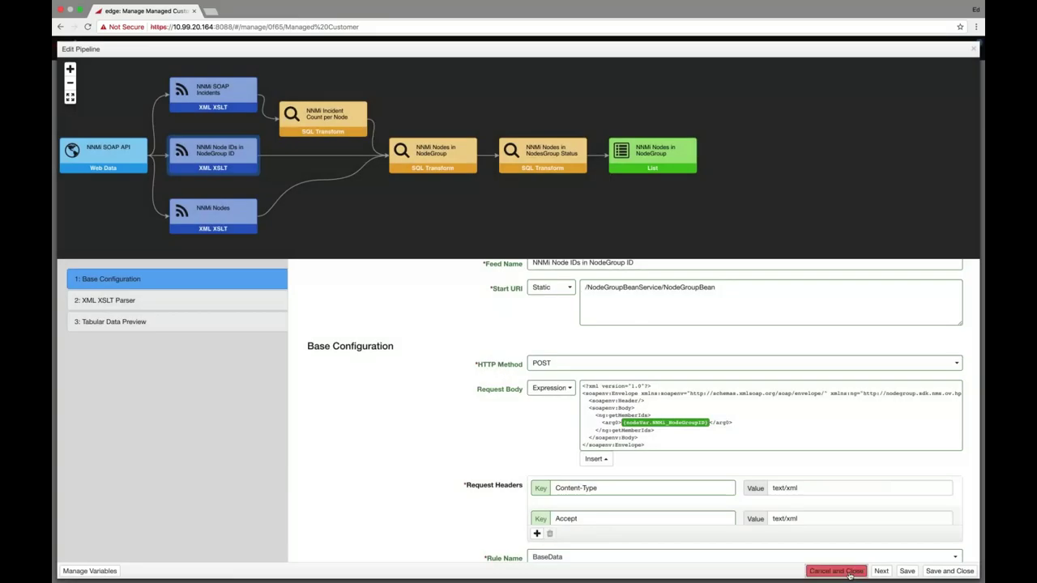
click(837, 571)
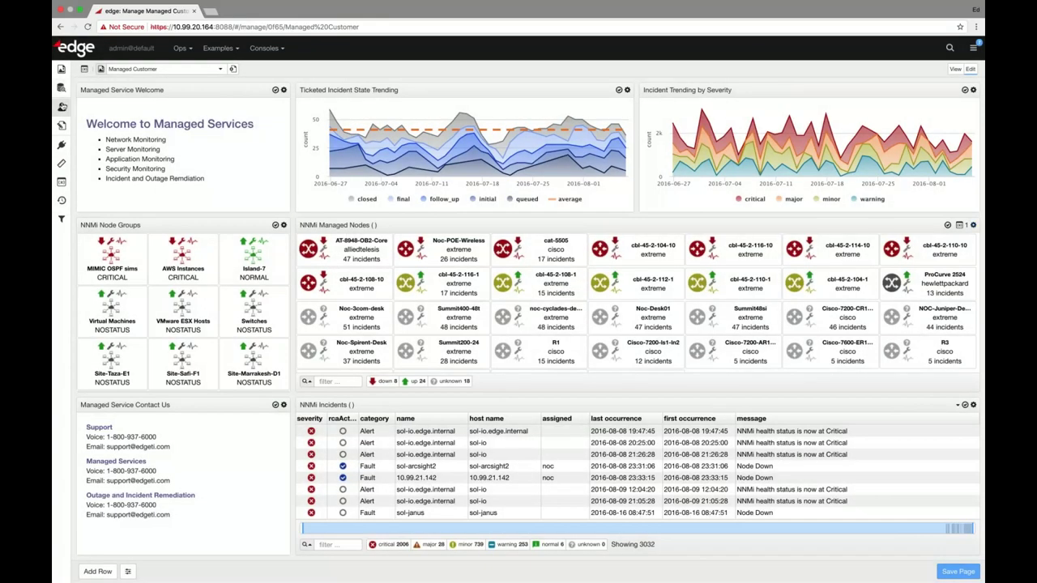
Step: Open domain provisioning, select the default domain, and expand its entire content tree
click(61, 106)
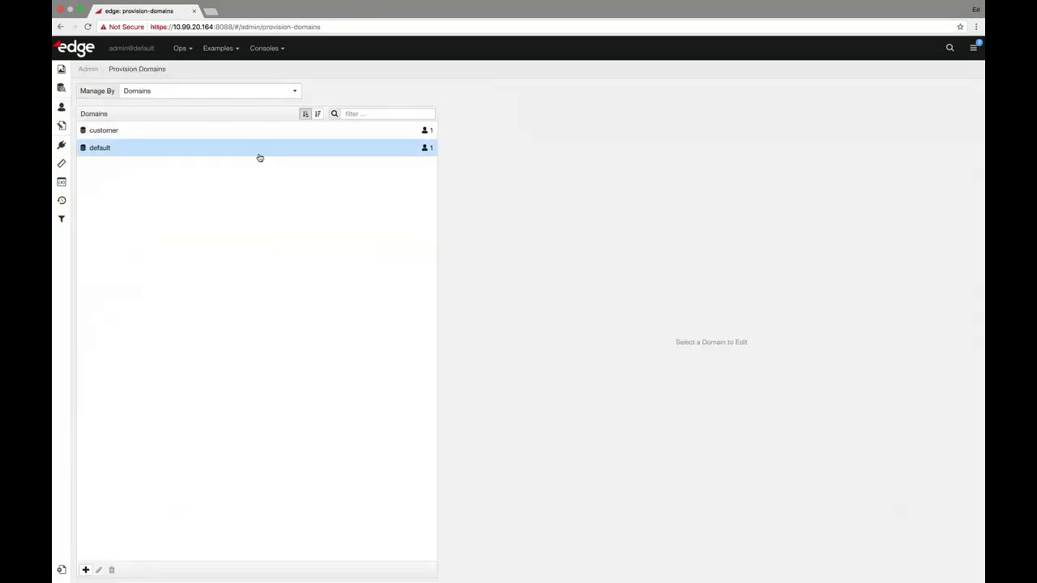
click(260, 151)
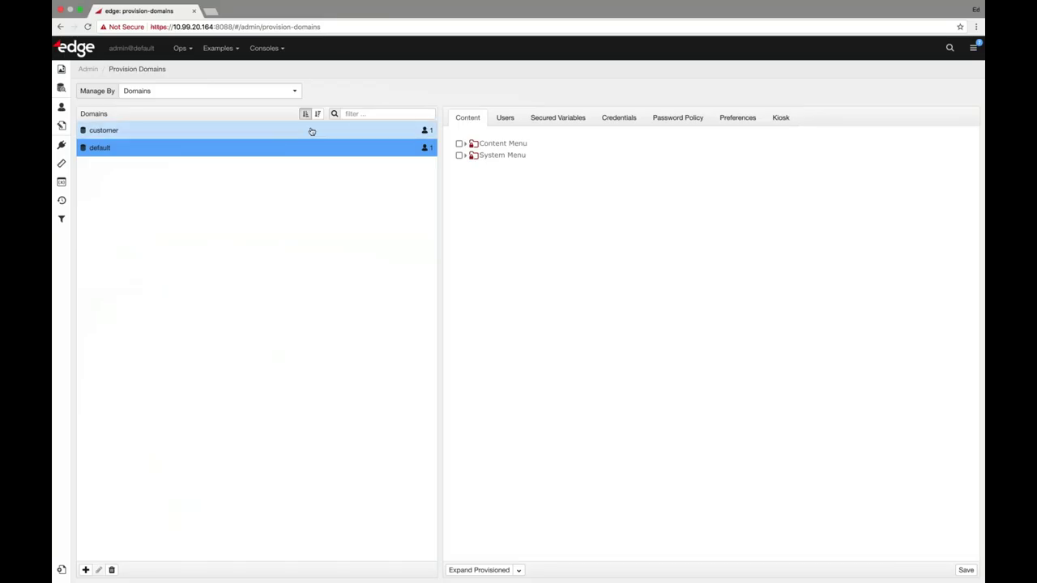
click(465, 144)
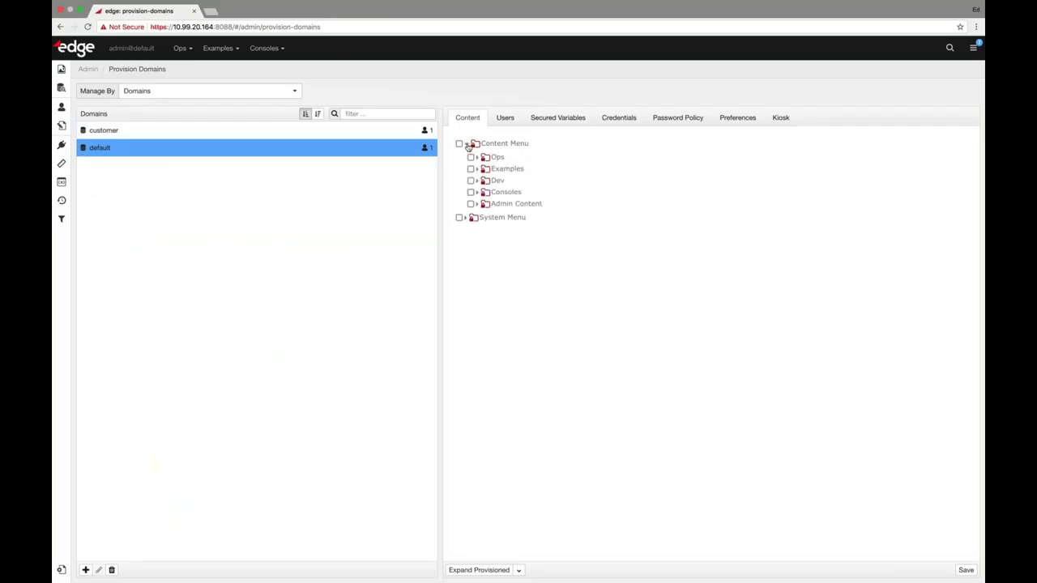
click(466, 218)
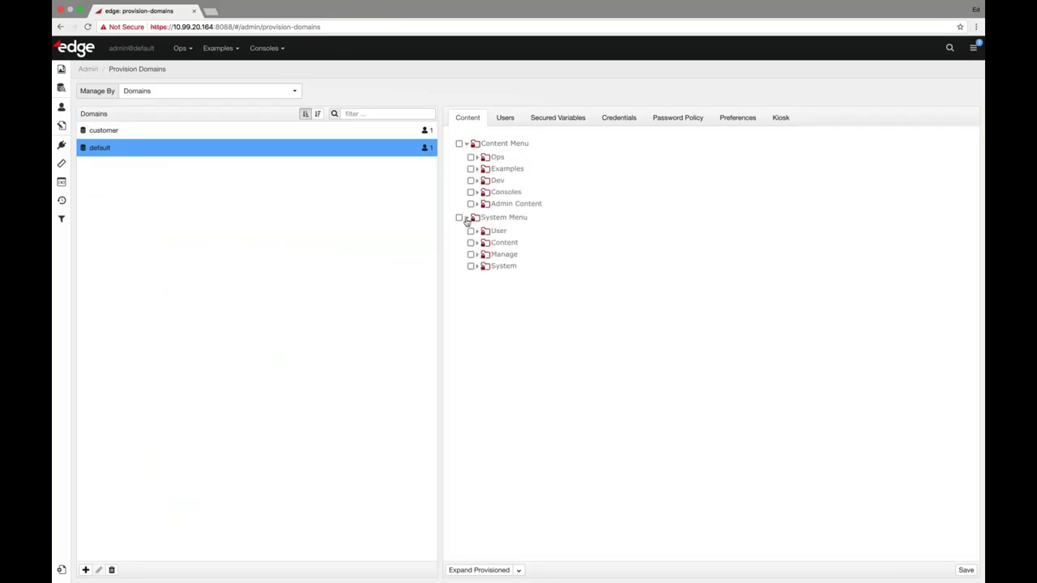
click(496, 570)
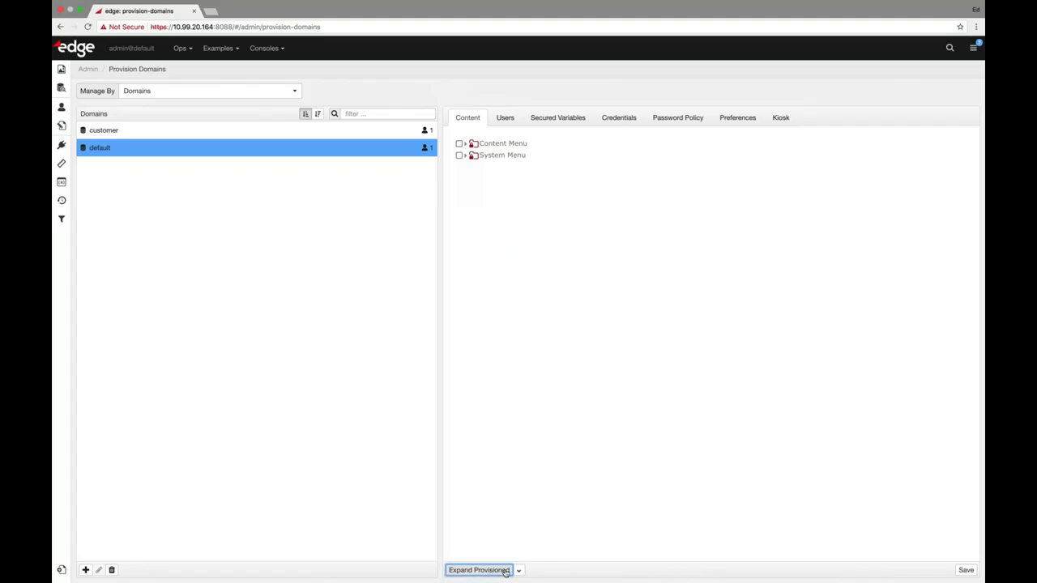
click(518, 570)
click(507, 527)
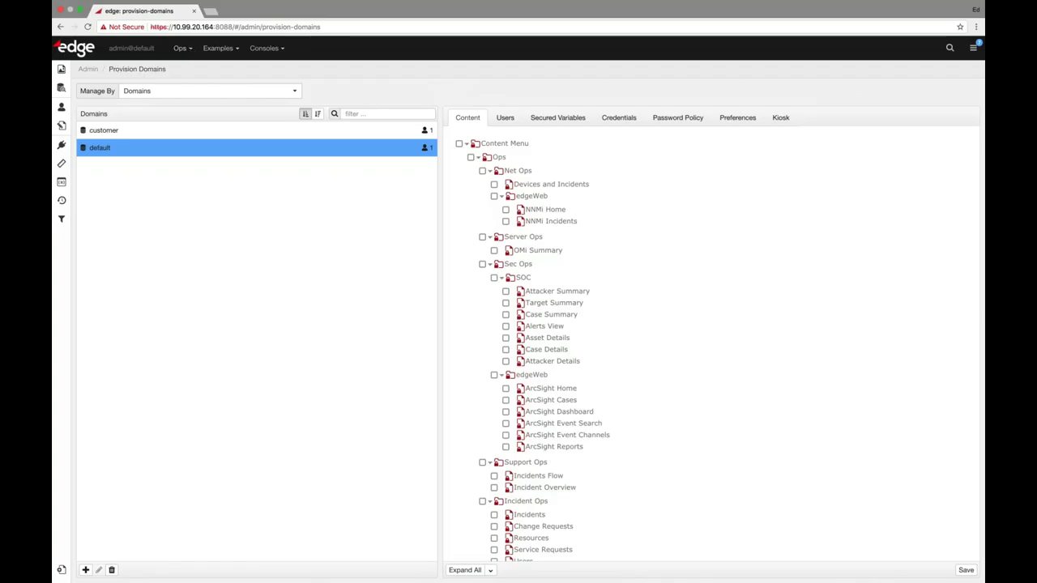
Step: Compare the content tree with the Ops menu entries, and mark the Net Ops and Sec Ops folders as provisioned for the default domain
click(187, 48)
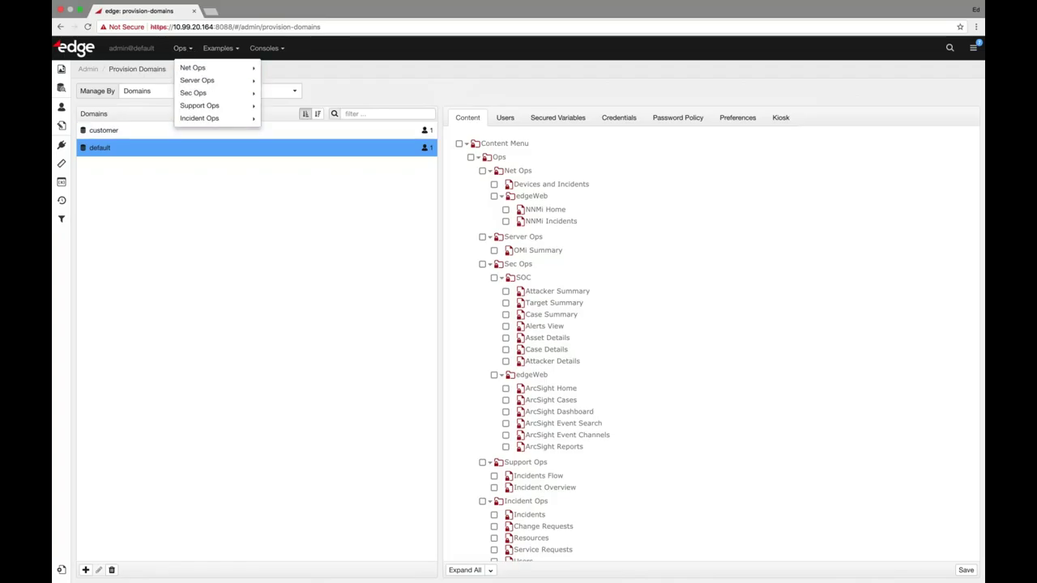
click(623, 234)
click(482, 170)
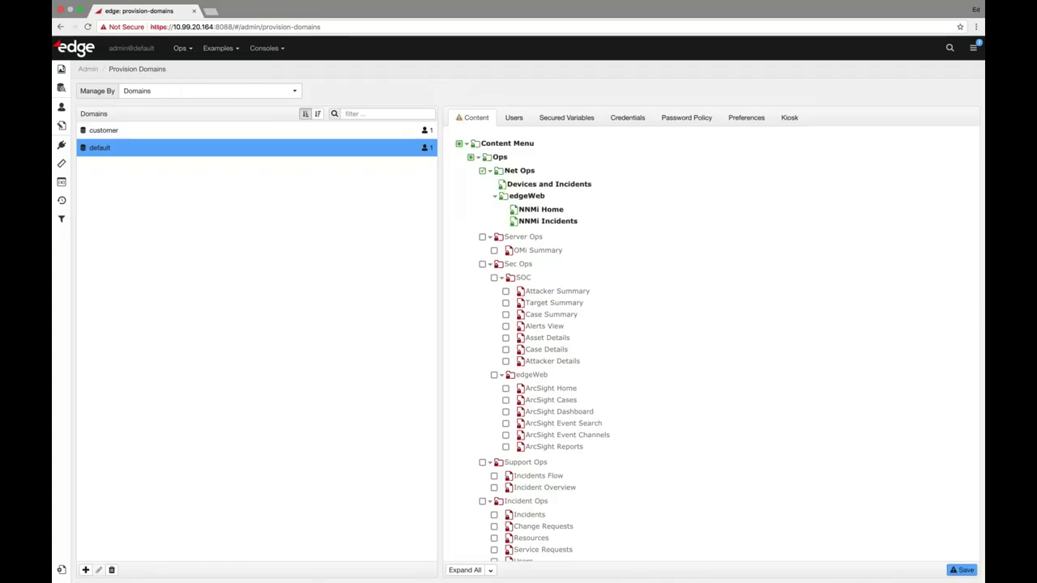
click(494, 277)
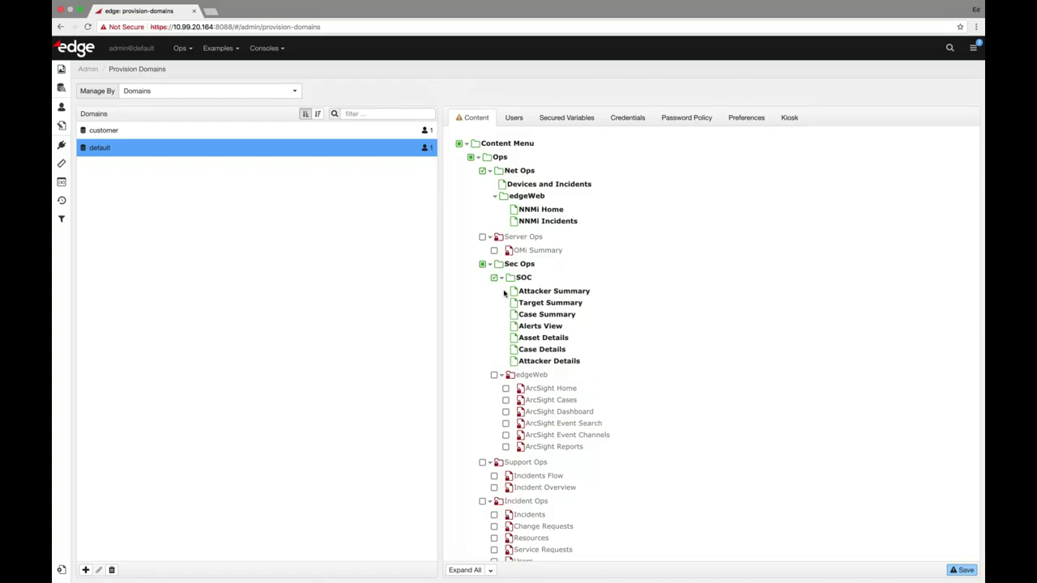
click(494, 278)
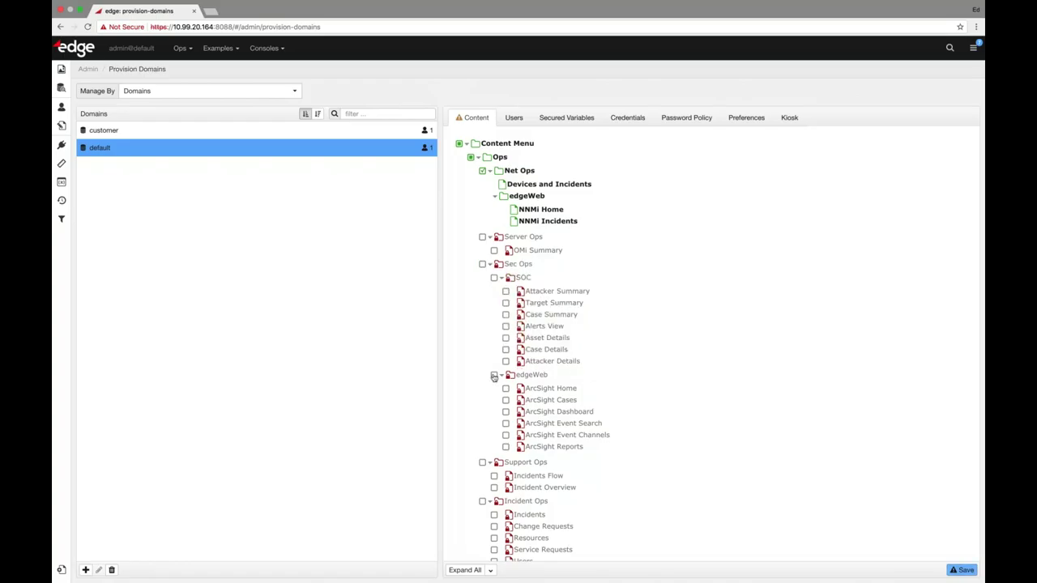
click(482, 264)
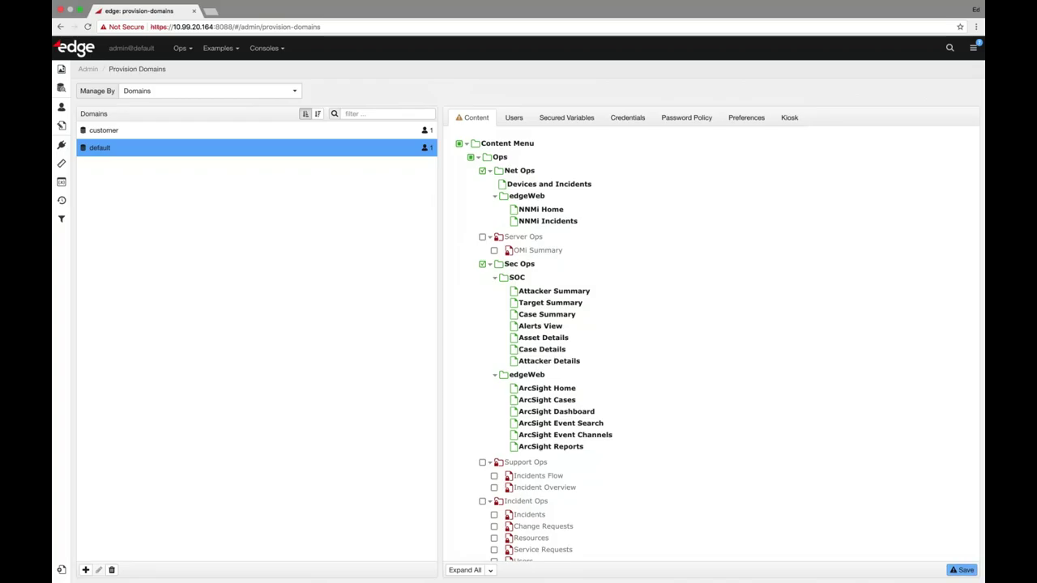
scroll(552, 355, down, 2)
scroll(551, 355, up, 2)
Step: Review the default domain's users, secured variables, credentials, password policy inheritance, and preferences
click(513, 118)
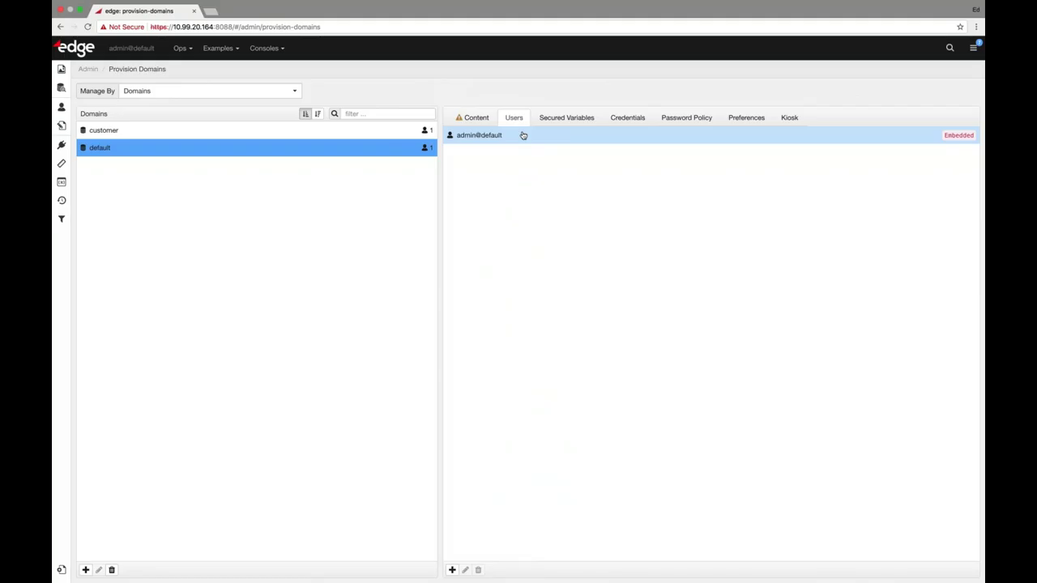
click(566, 118)
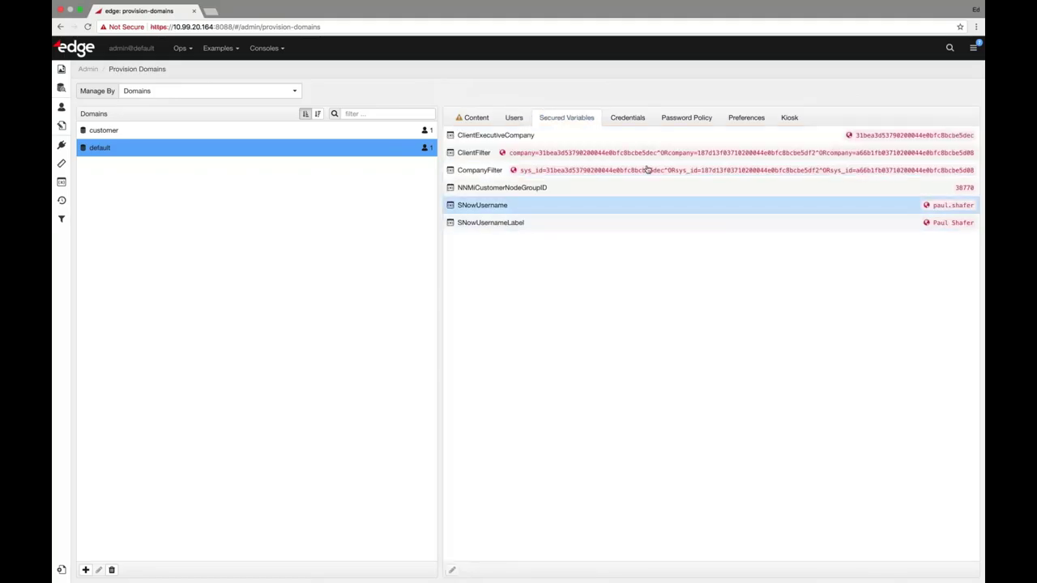
click(627, 118)
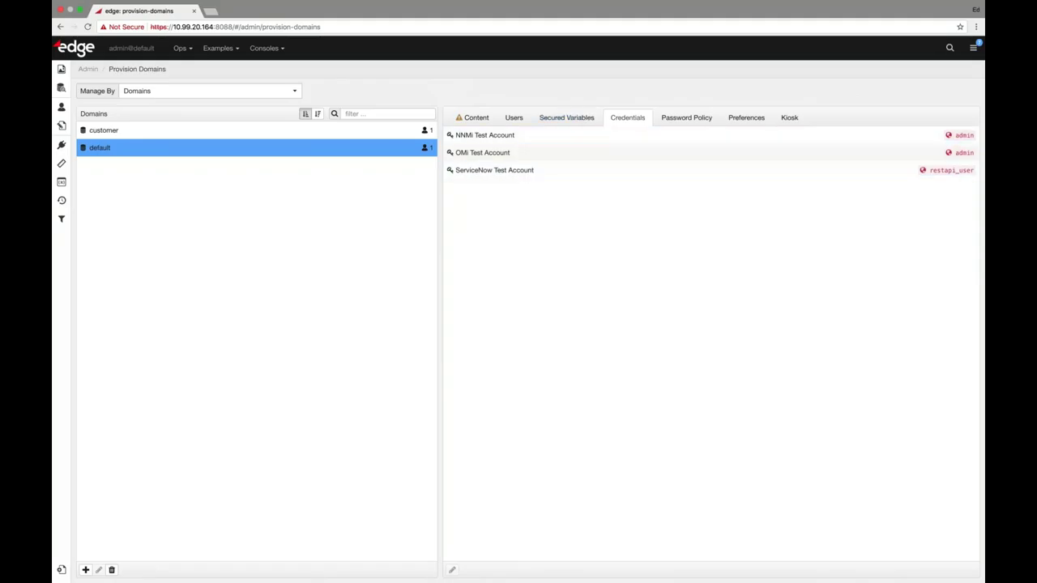
click(668, 120)
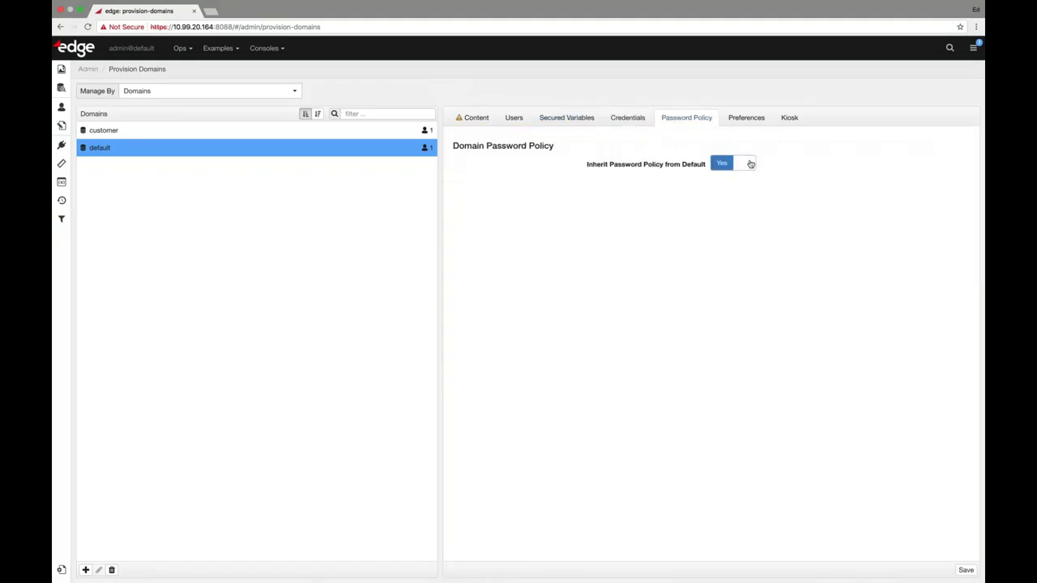
click(750, 163)
click(729, 163)
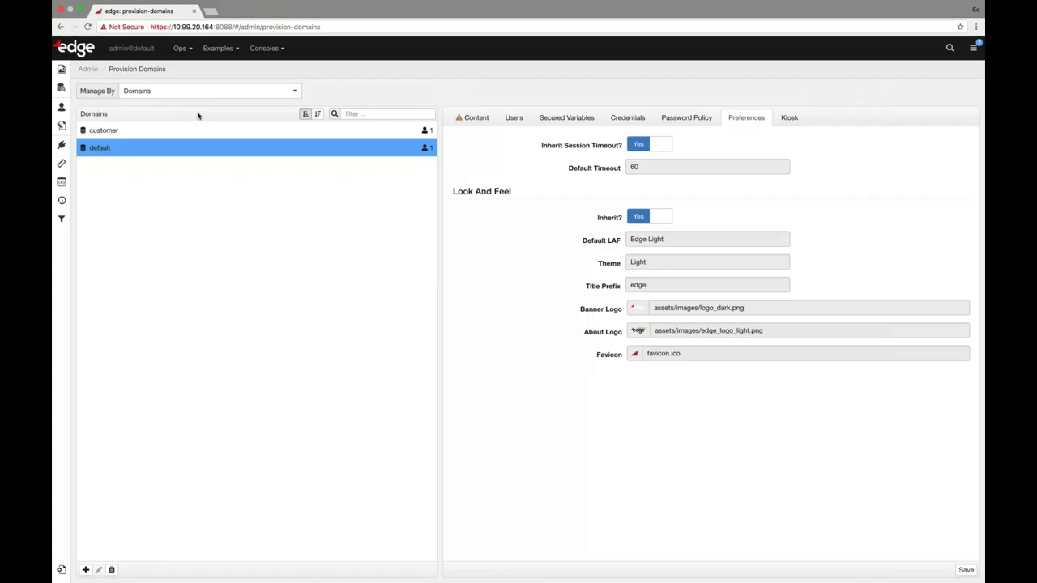
Step: Review the content provisioned to the AllUsers role and the roles assigned to the default domain's admin user
click(216, 93)
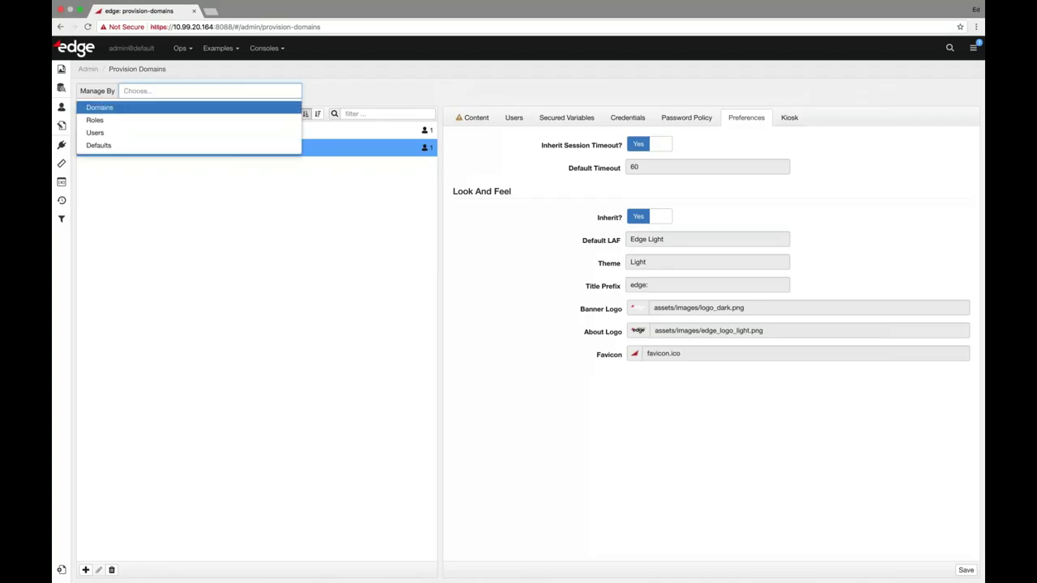
click(178, 122)
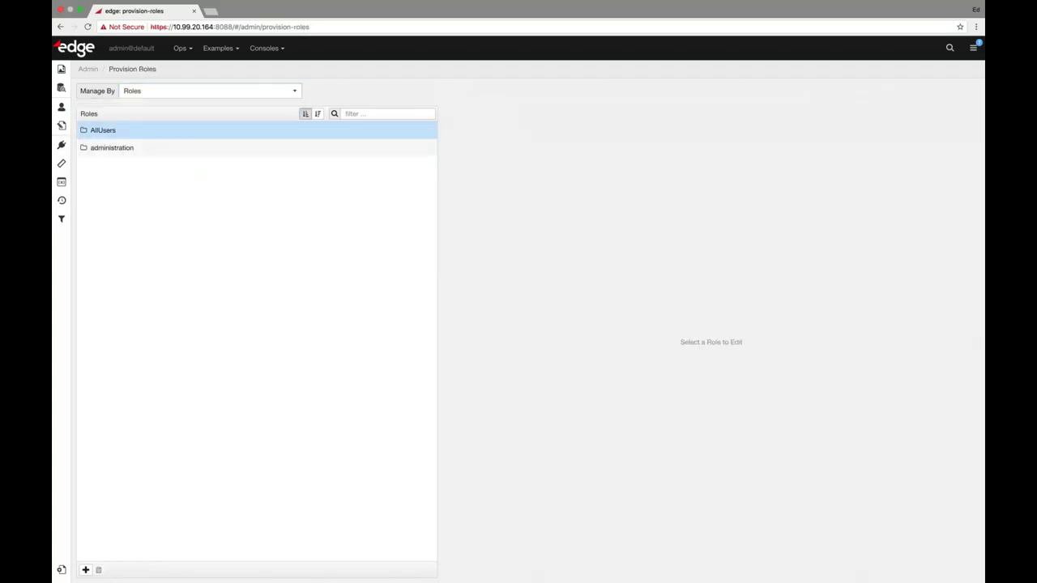
click(149, 130)
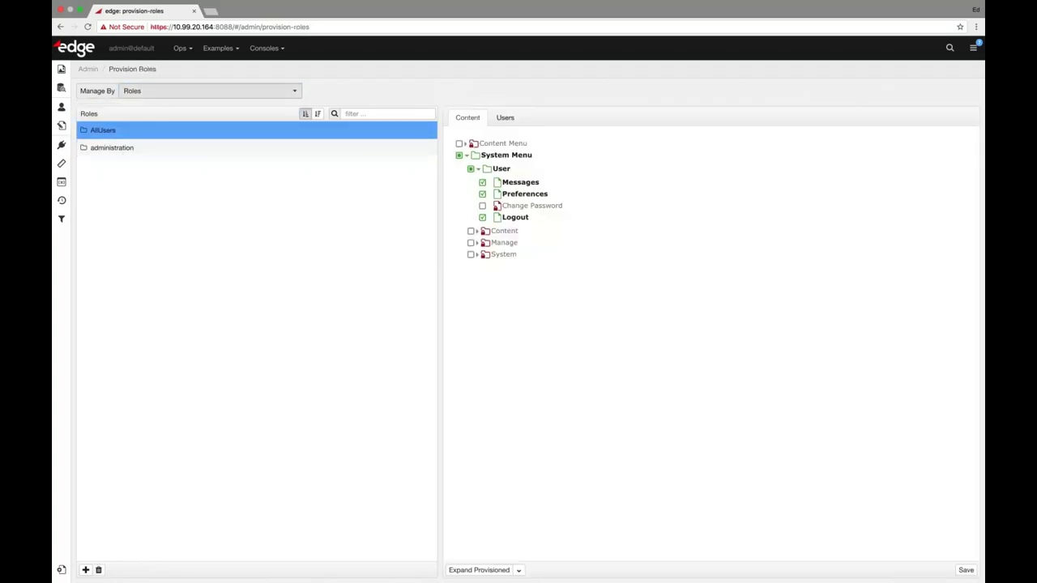
click(162, 92)
click(144, 133)
click(154, 135)
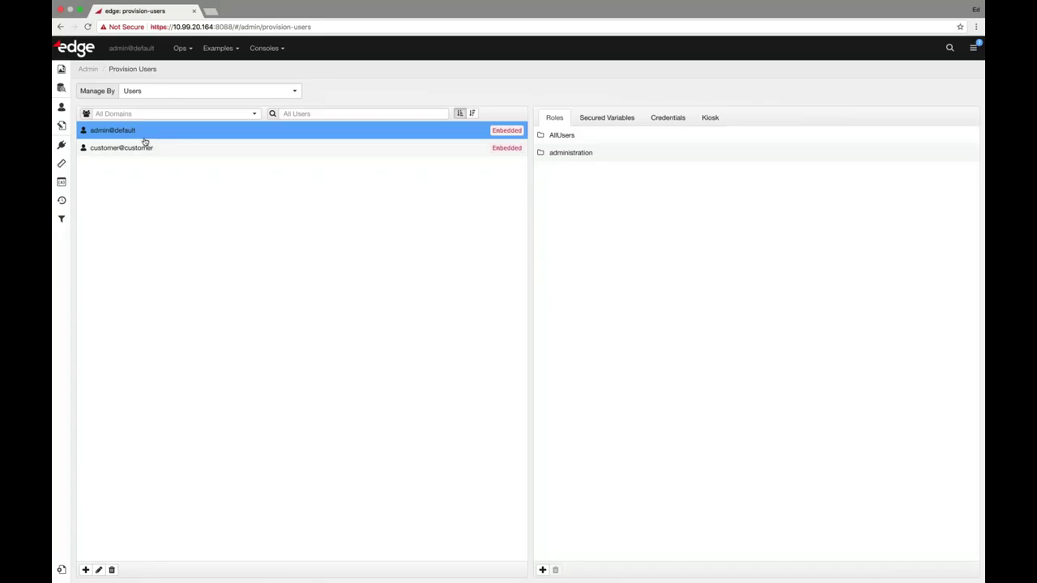
Step: Check the secured variables in the provisioning defaults, and return through the roles list to managing by domains
click(130, 90)
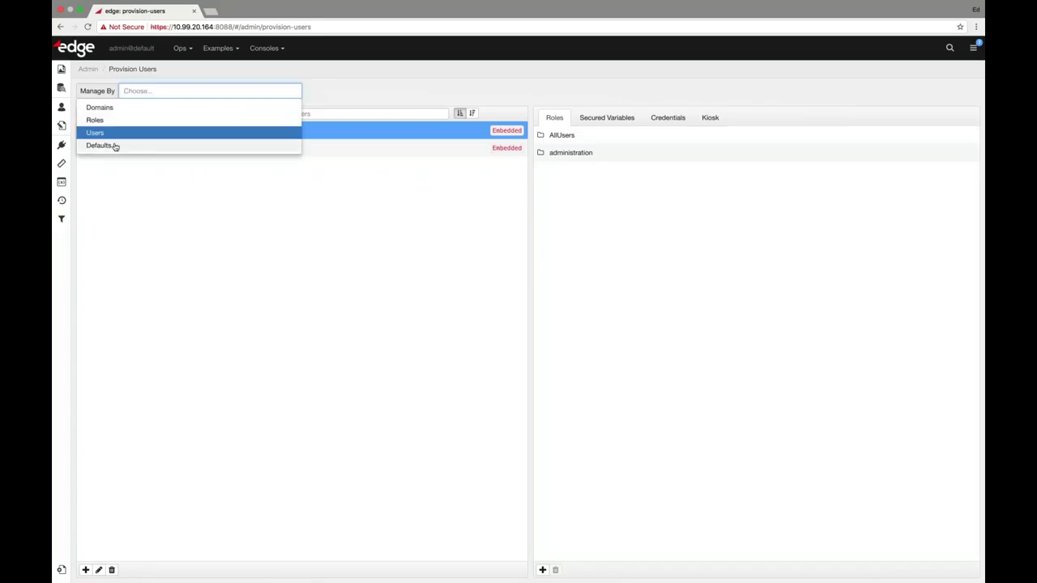
click(111, 147)
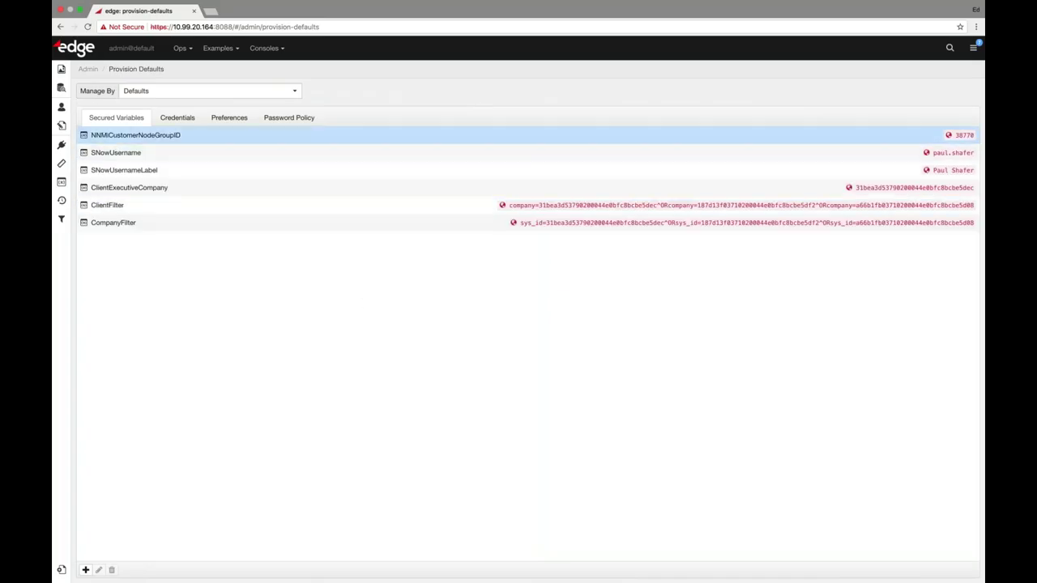
click(194, 92)
click(174, 116)
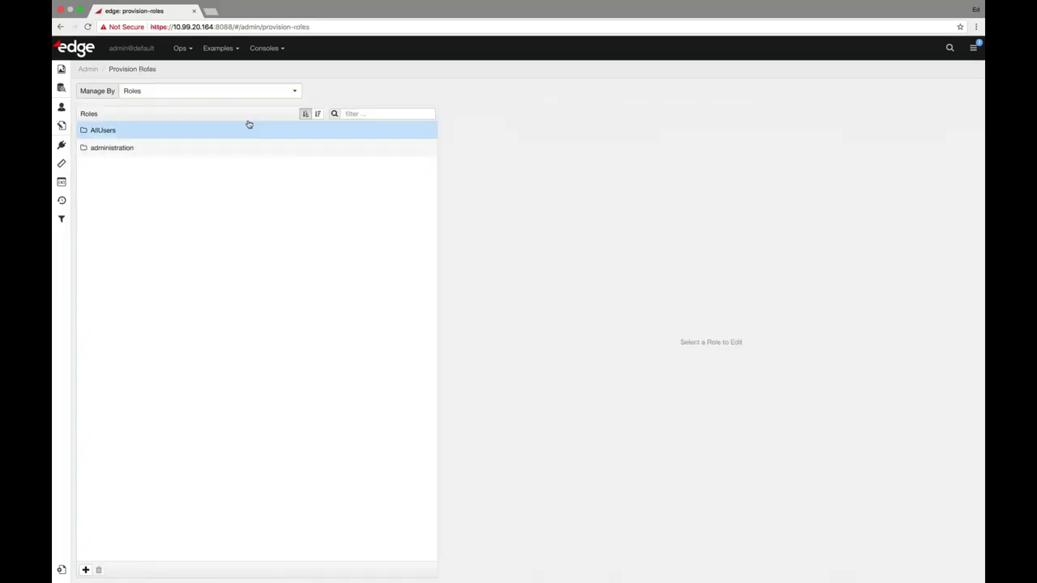
click(219, 94)
click(99, 107)
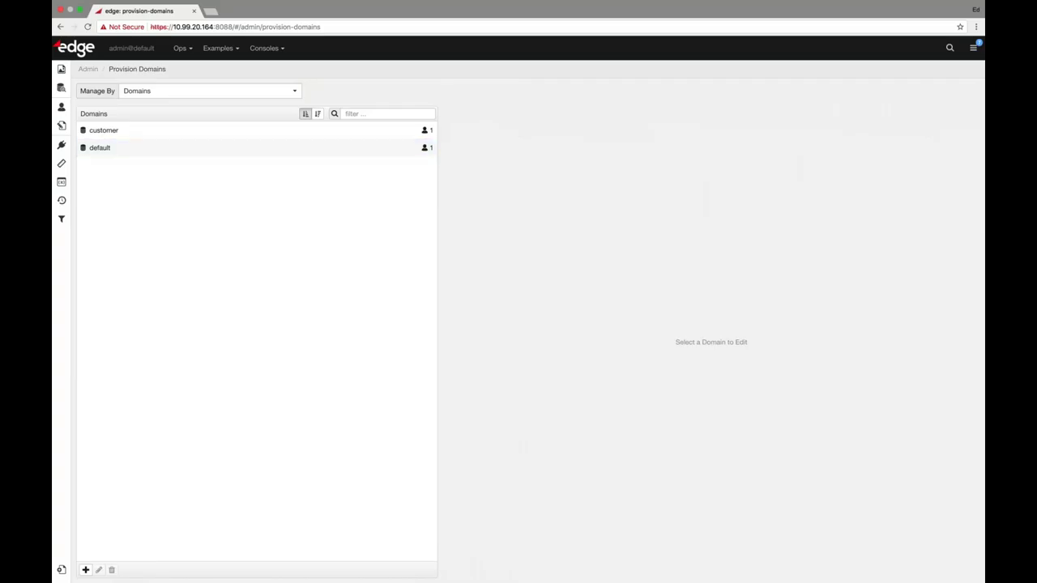
Step: Open the Managed Customer dashboard from the Managed Services examples
click(230, 48)
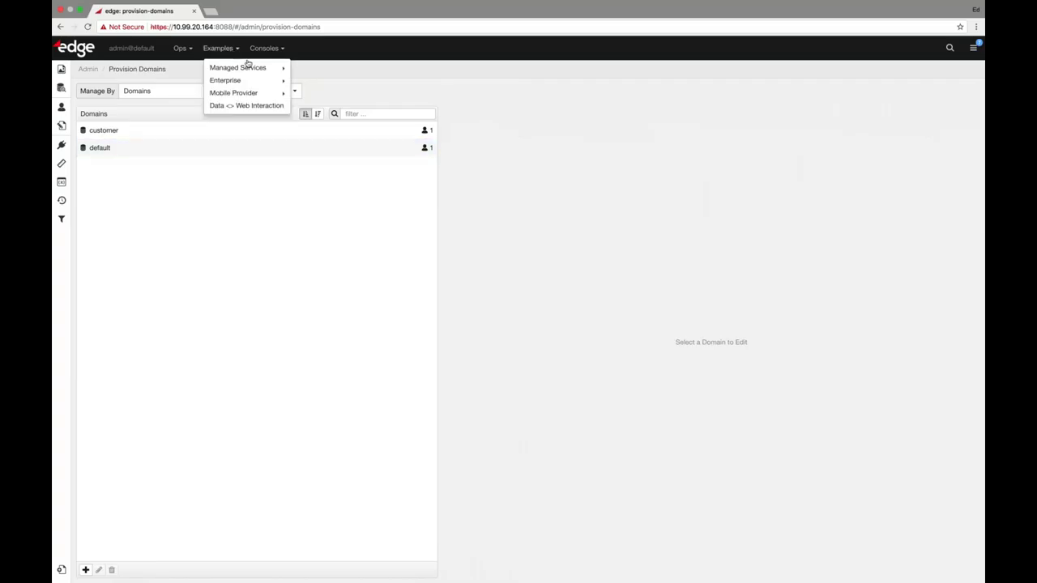
mouse_move(260, 71)
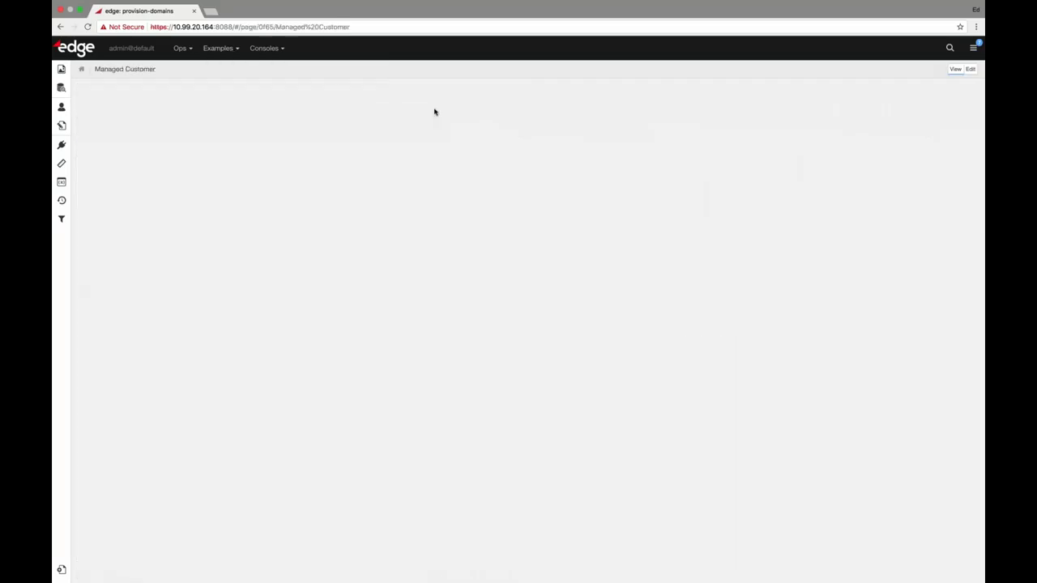
click(321, 71)
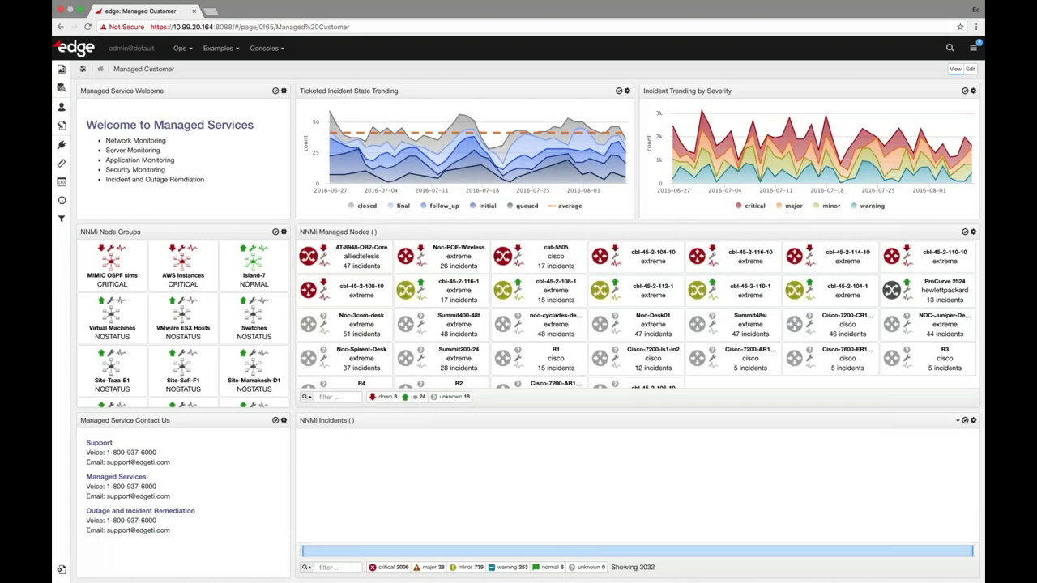
Step: Put the Incident Ops Incidents dashboard in edit mode, and open the Carousel HTML Template visualization's pipeline
click(183, 50)
mouse_move(234, 119)
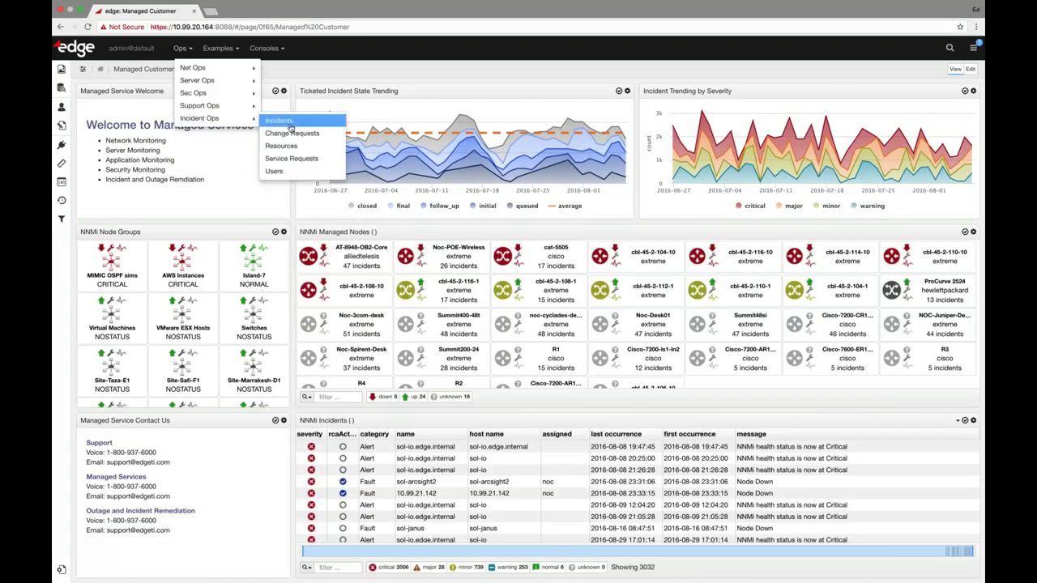
click(280, 121)
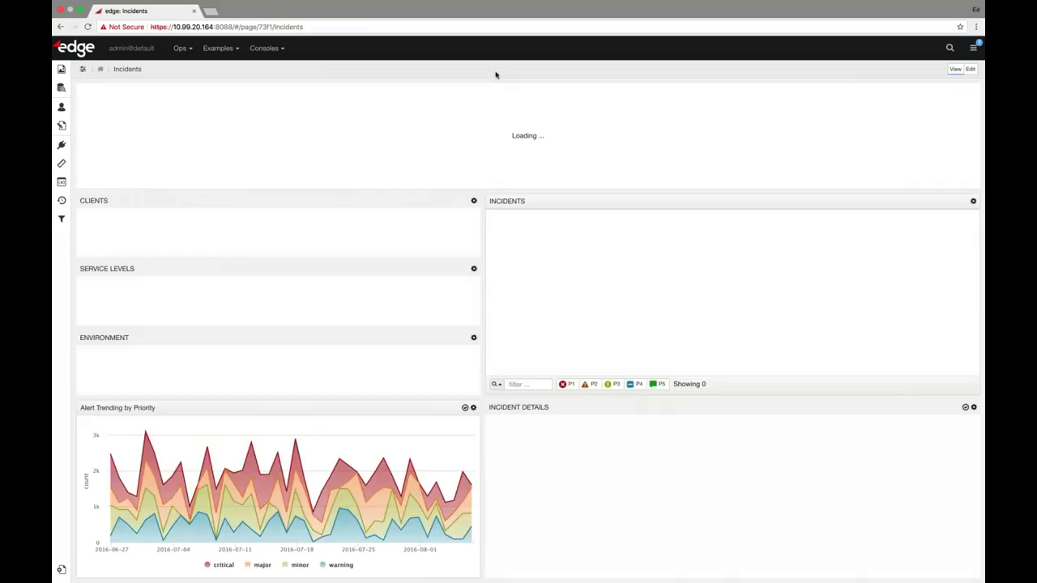
click(969, 68)
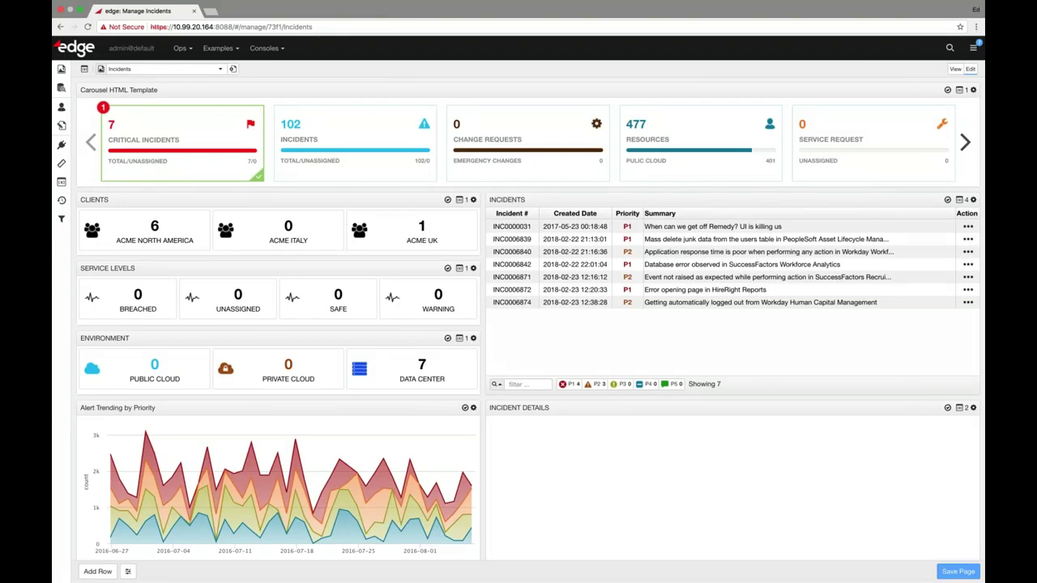
click(973, 90)
click(961, 105)
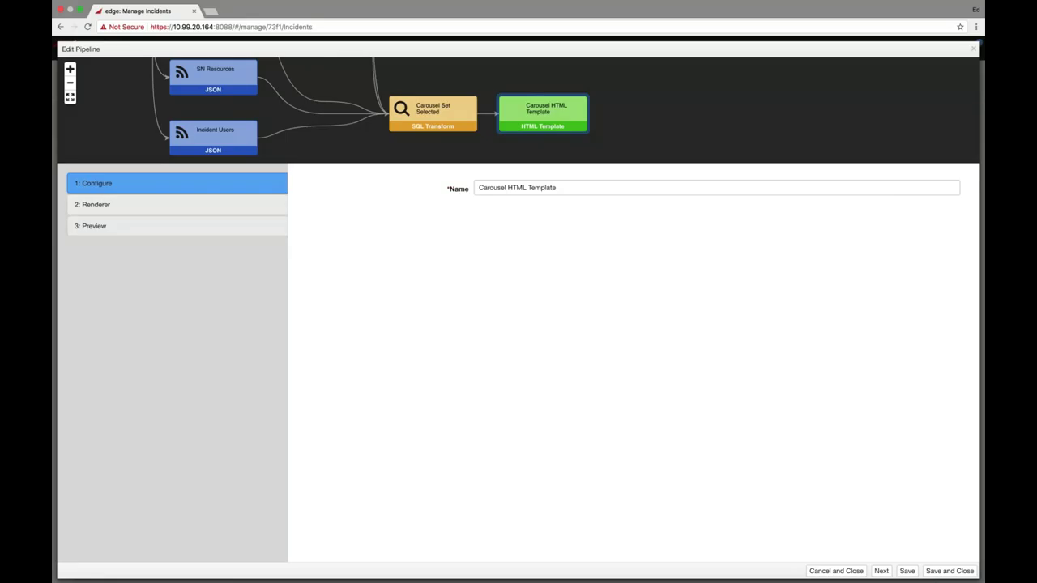
scroll(363, 138, up, 1)
scroll(362, 138, down, 1)
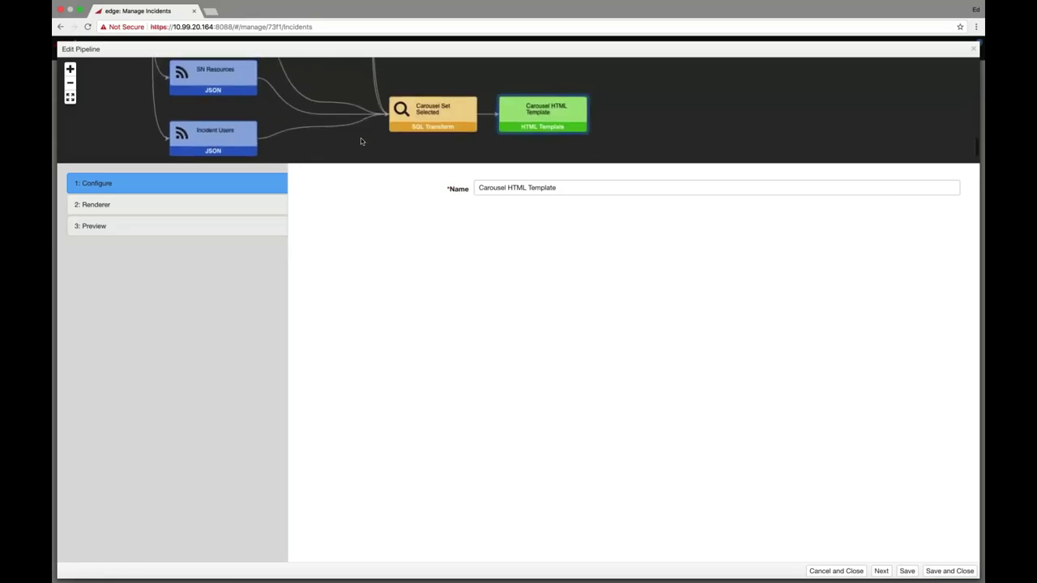
Step: Review the carousel template's HTML, LESS/CSS, JavaScript and preview, and close the pipeline without saving
click(156, 208)
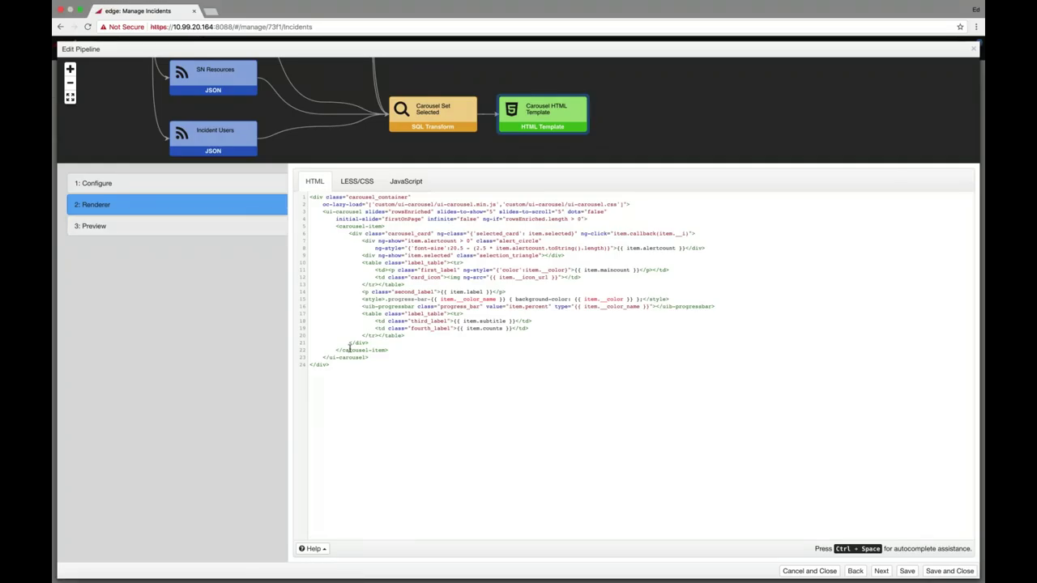
click(356, 181)
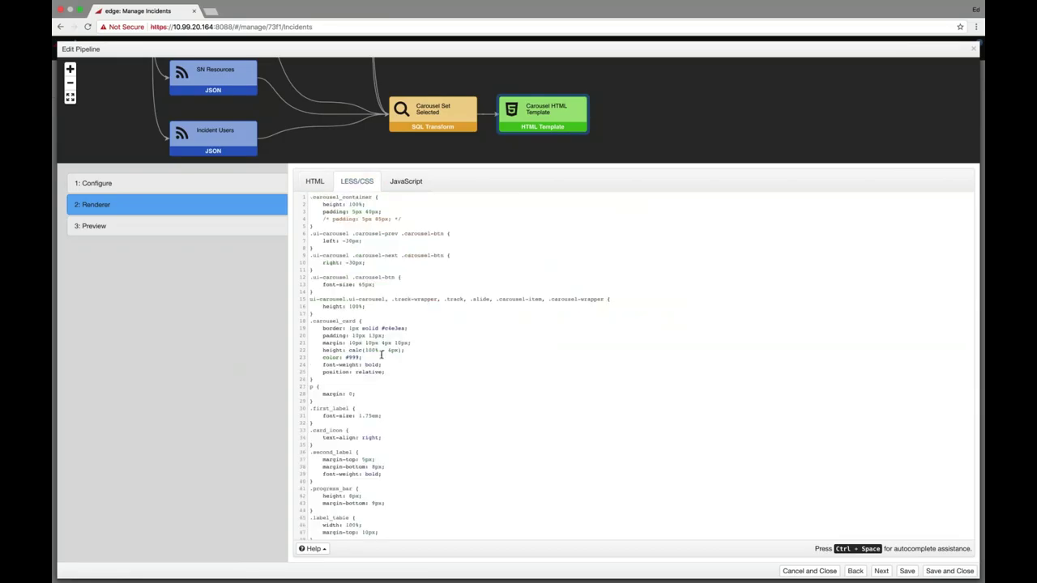
scroll(381, 354, down, 2)
scroll(380, 354, up, 2)
click(406, 181)
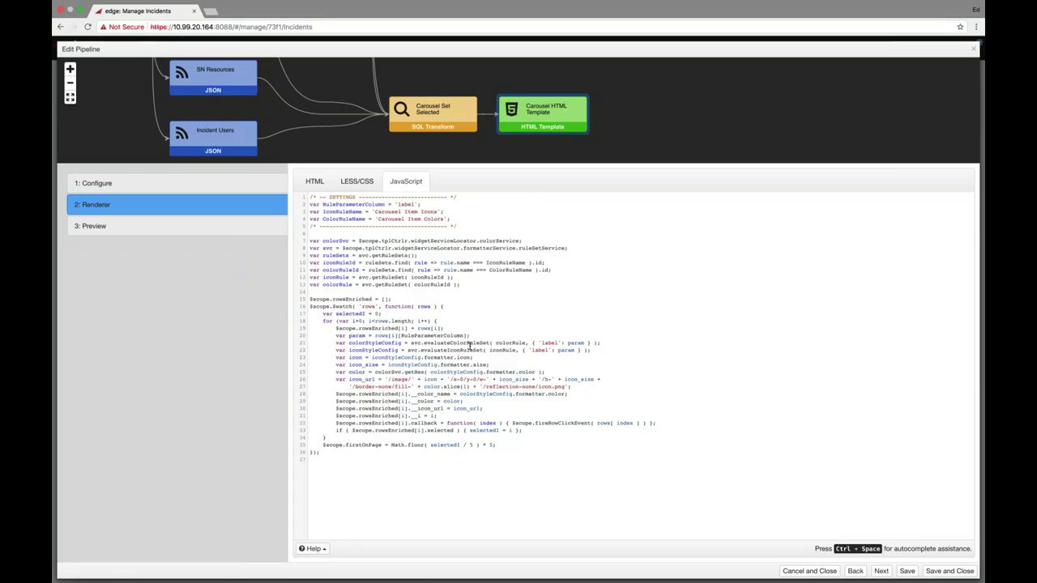
click(212, 226)
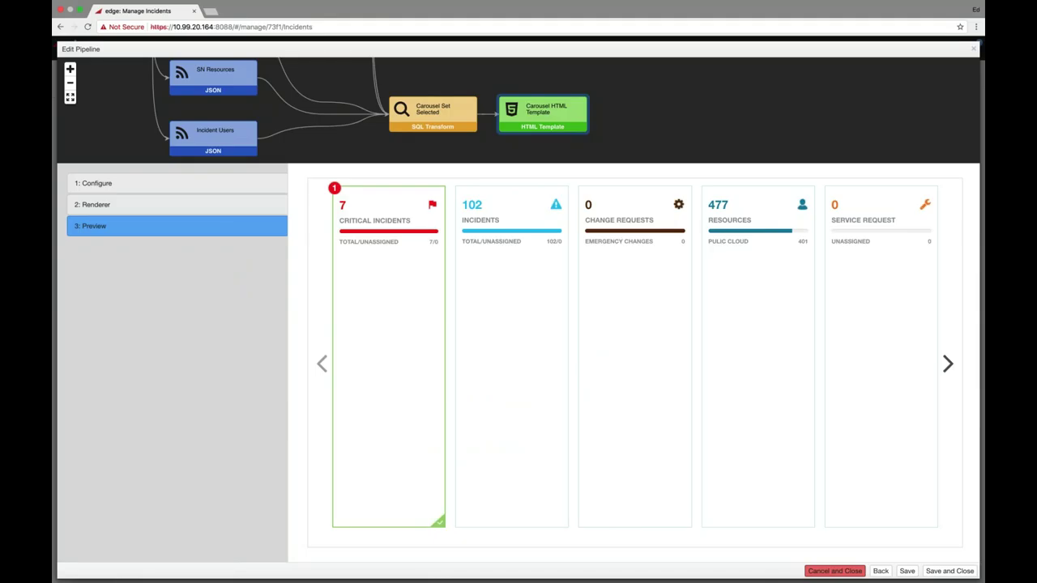
click(834, 571)
Step: Return to the Managed Customer dashboard in the Managed Services examples
click(218, 48)
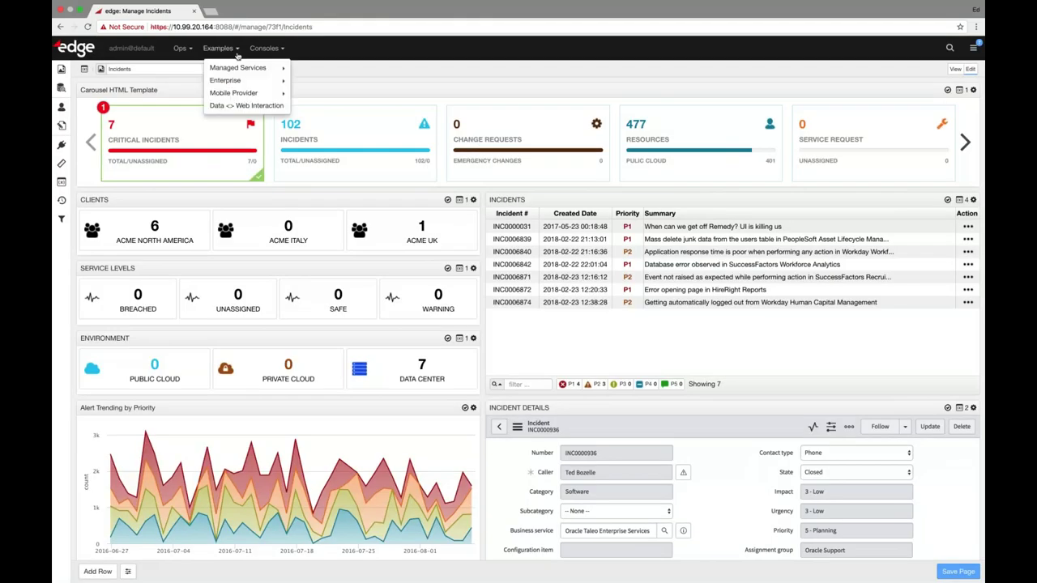
mouse_move(251, 68)
click(319, 71)
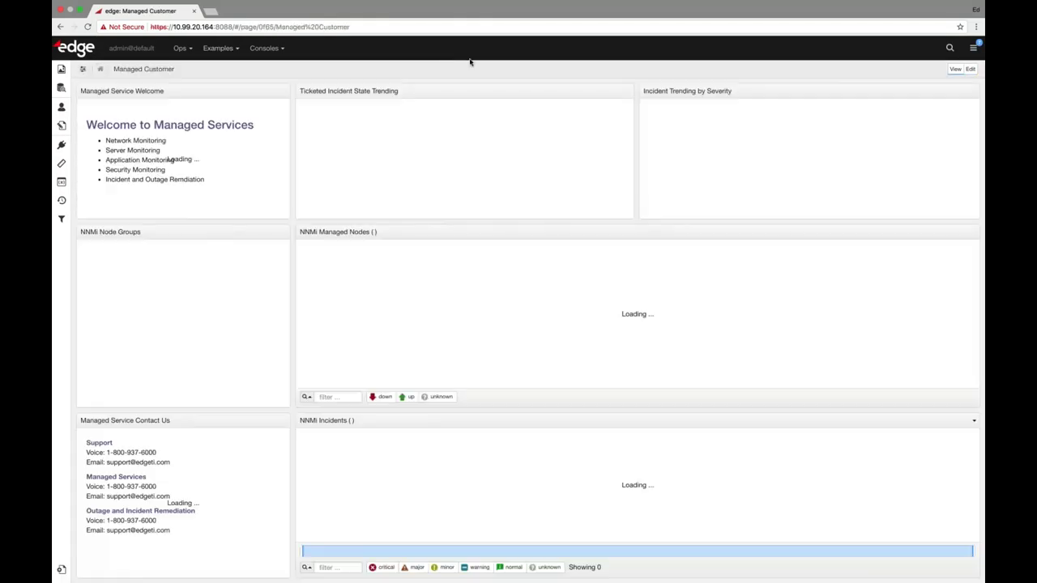